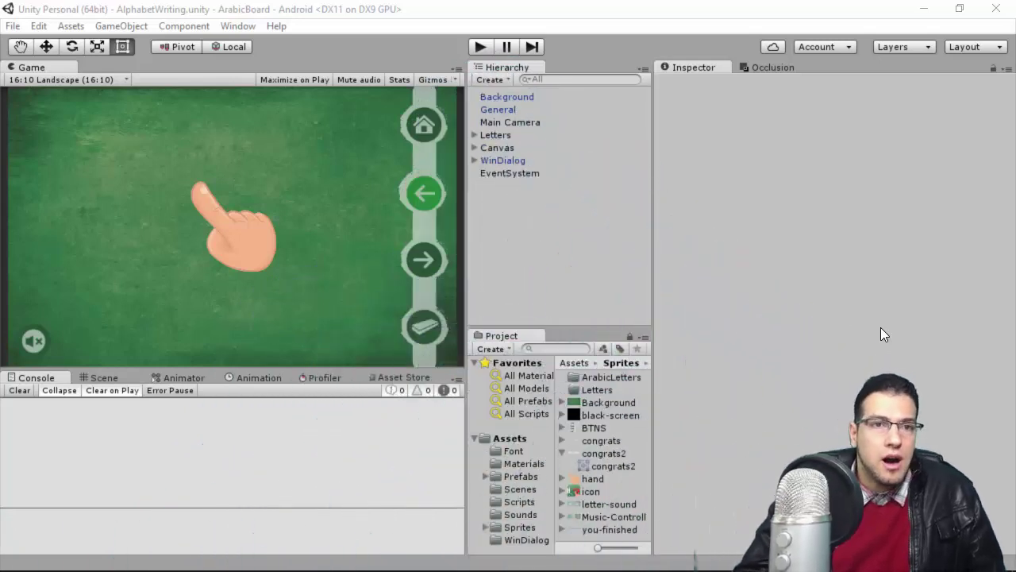
# Bring BlueStacks to the front, launch the Arabic Board game, and shift the window left.
pyautogui.moveTo(882, 570)
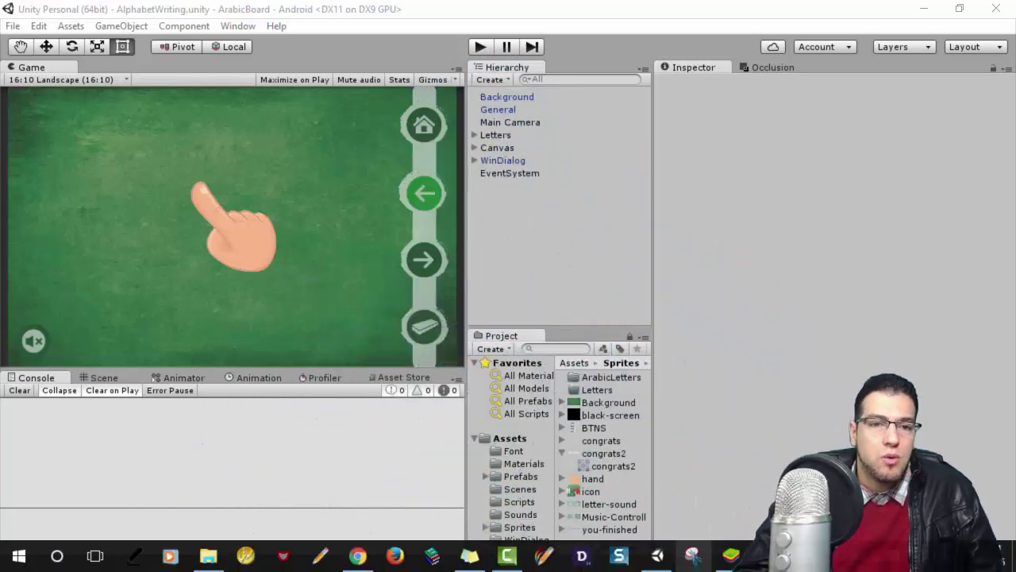
pyautogui.click(730, 555)
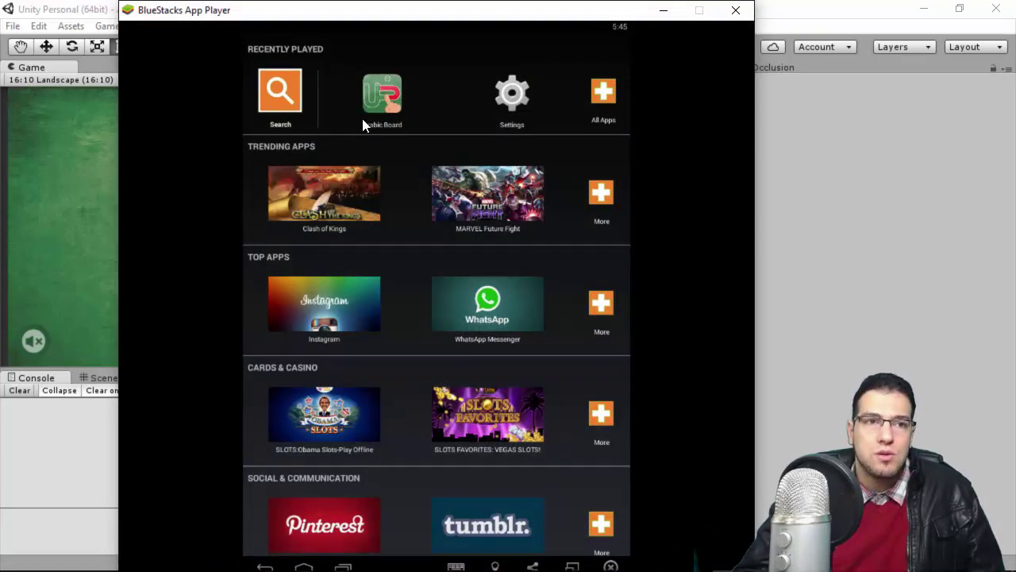
pyautogui.click(397, 111)
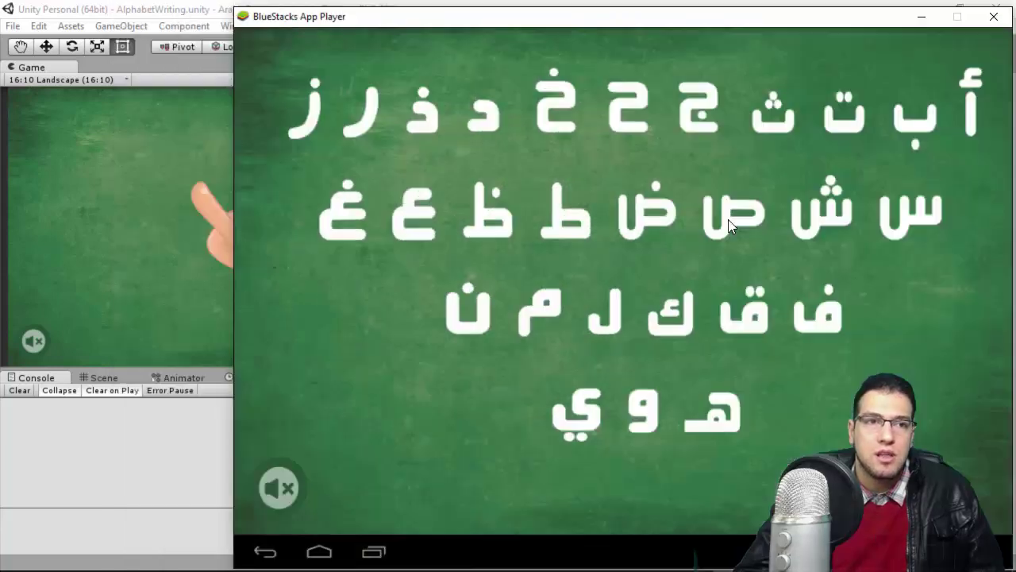
pyautogui.moveTo(710, 22); pyautogui.dragTo(617, 16)
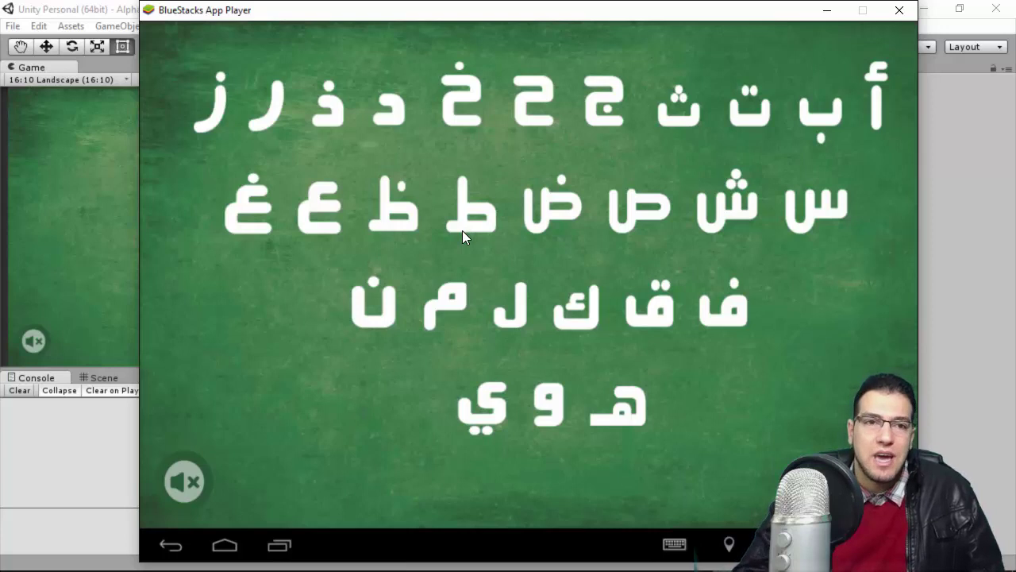
# Trace the letter ب and dismiss the congratulations message.
pyautogui.click(819, 123)
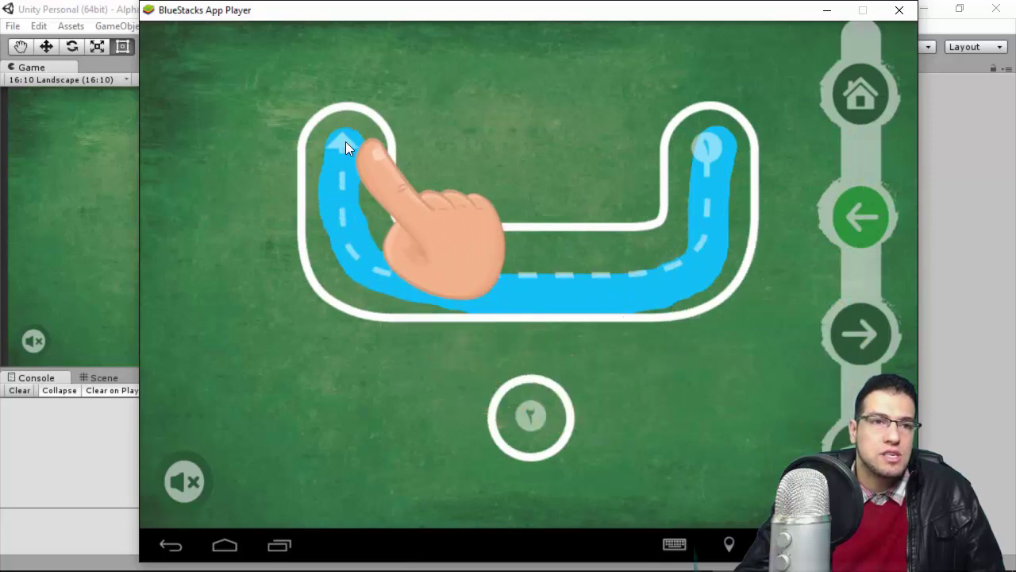
pyautogui.click(531, 417)
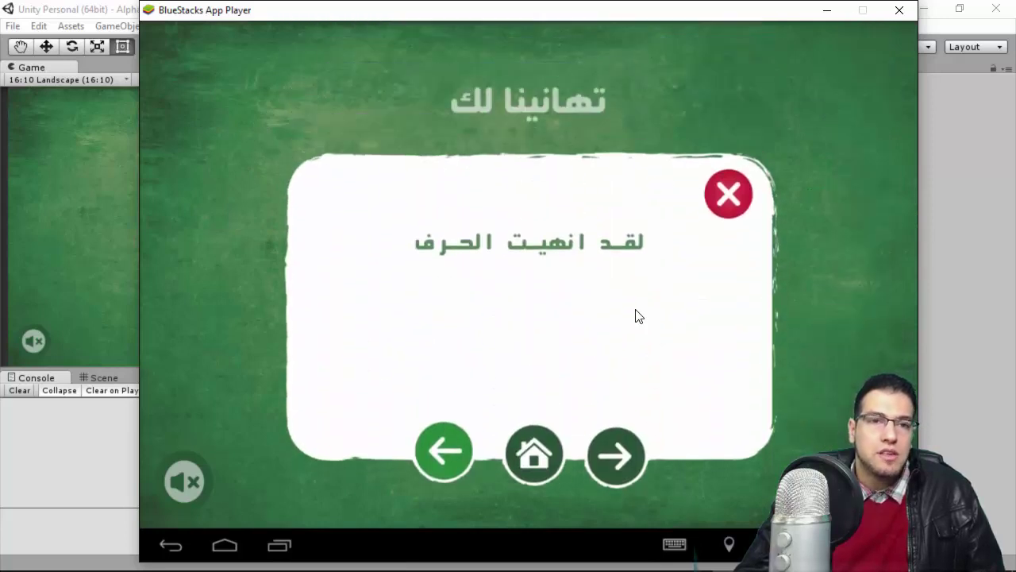
pyautogui.click(436, 426)
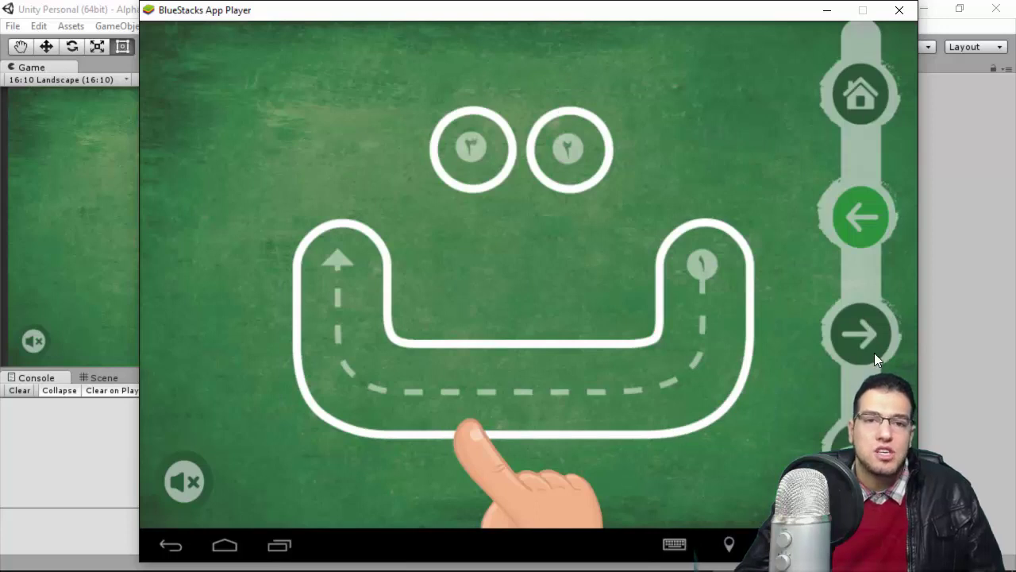
# Browse neighbouring letters, return to the alphabet menu, and minimize BlueStacks.
pyautogui.click(875, 215)
pyautogui.click(866, 331)
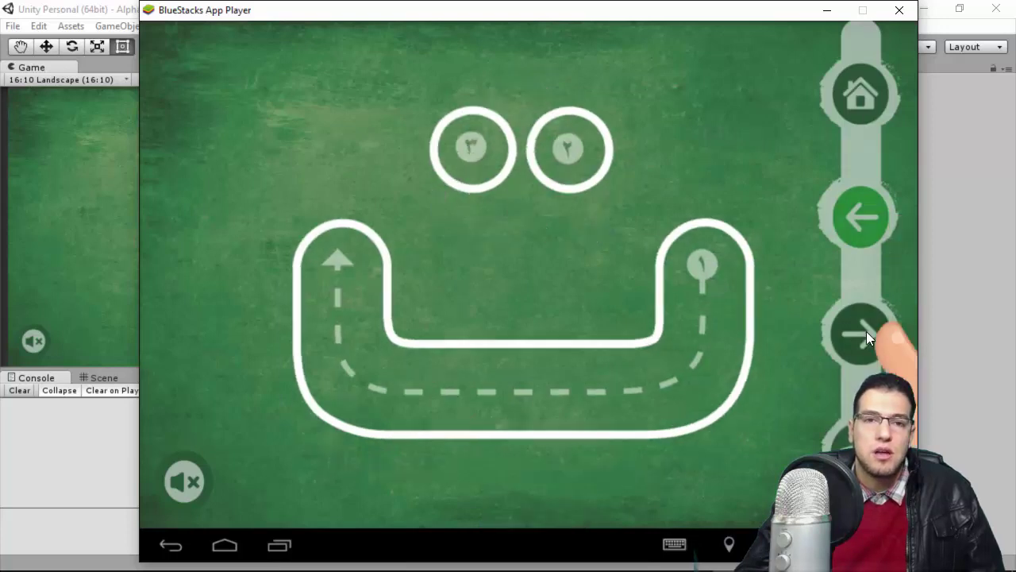
pyautogui.click(866, 331)
pyautogui.click(866, 331)
pyautogui.click(878, 87)
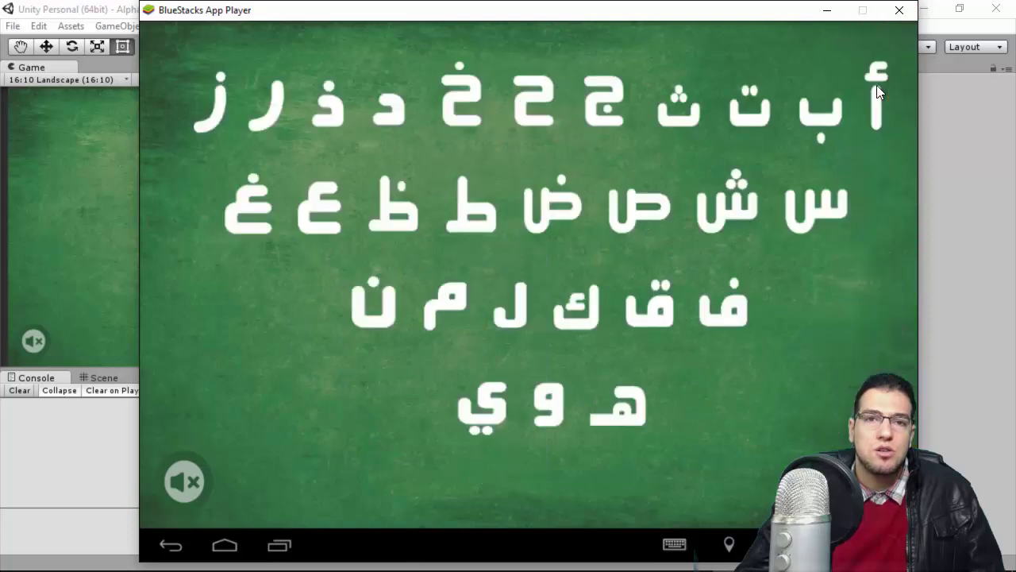
pyautogui.click(829, 11)
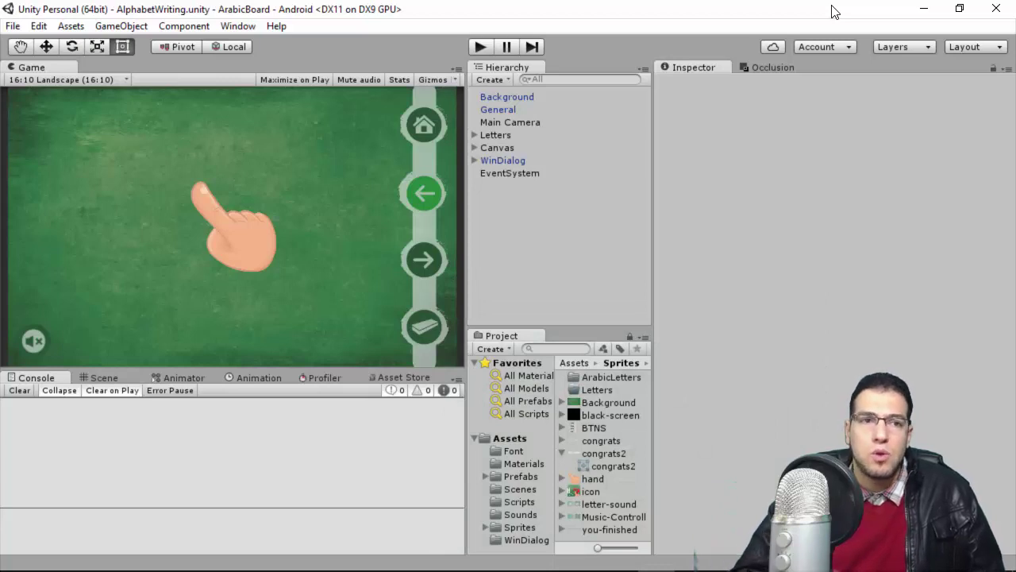
# Open the AlphabetMenu scene from Assets > Scenes and widen the Game view.
pyautogui.click(524, 489)
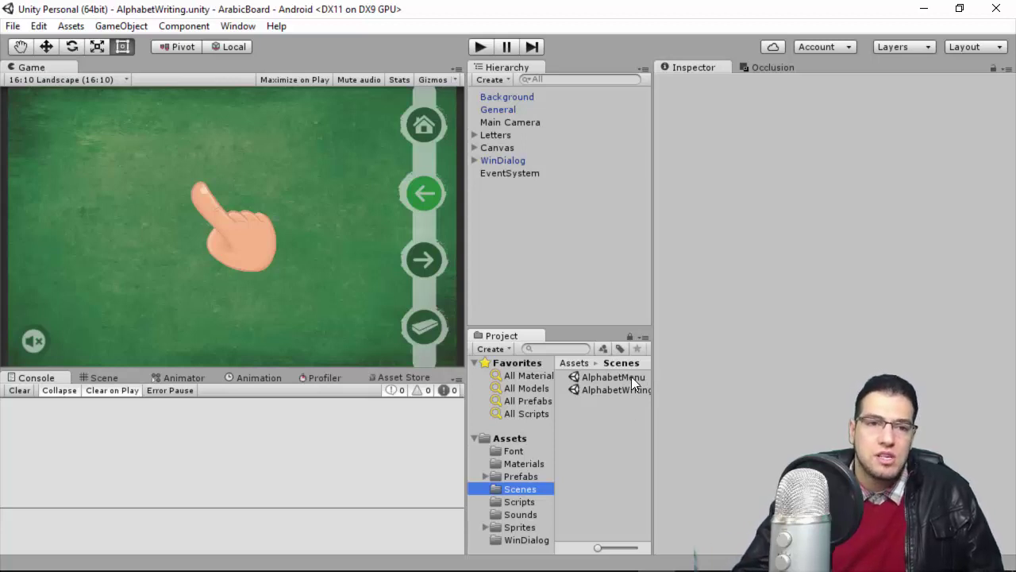
pyautogui.doubleClick(625, 377)
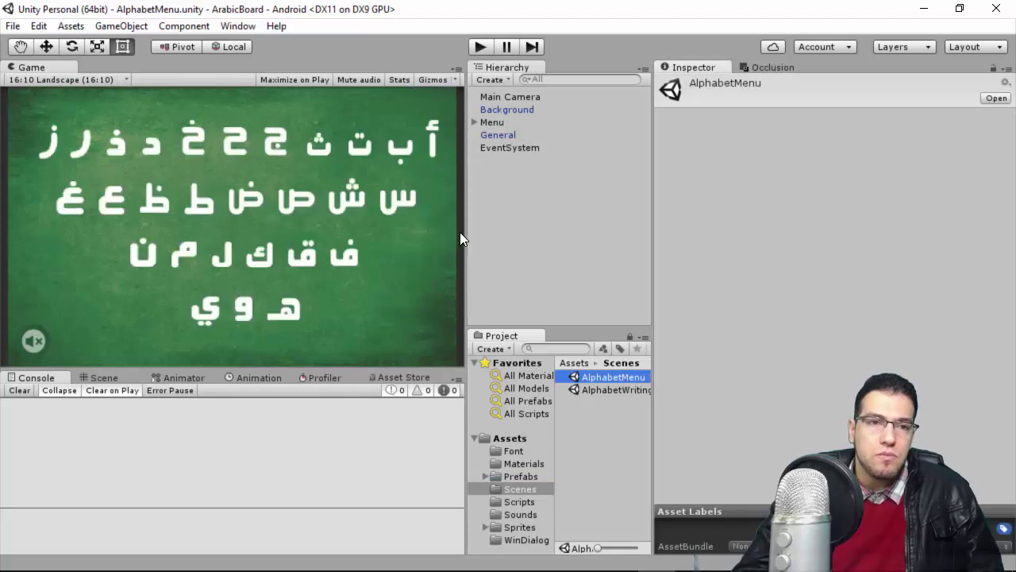
pyautogui.moveTo(462, 231); pyautogui.dragTo(587, 224)
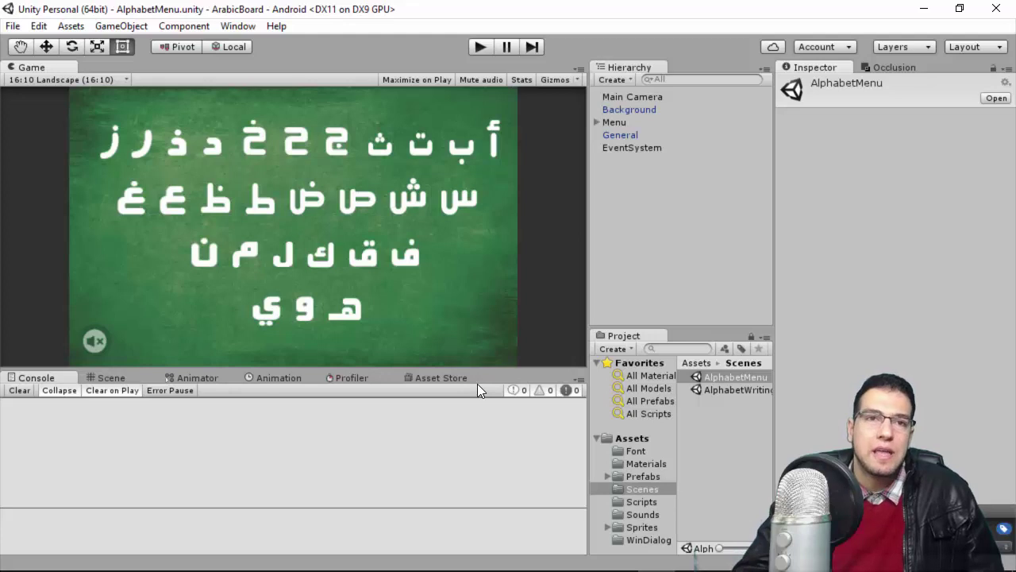
# Expand Menu and Letters in the Hierarchy, select alef-0, and switch to Scene view.
pyautogui.click(611, 121)
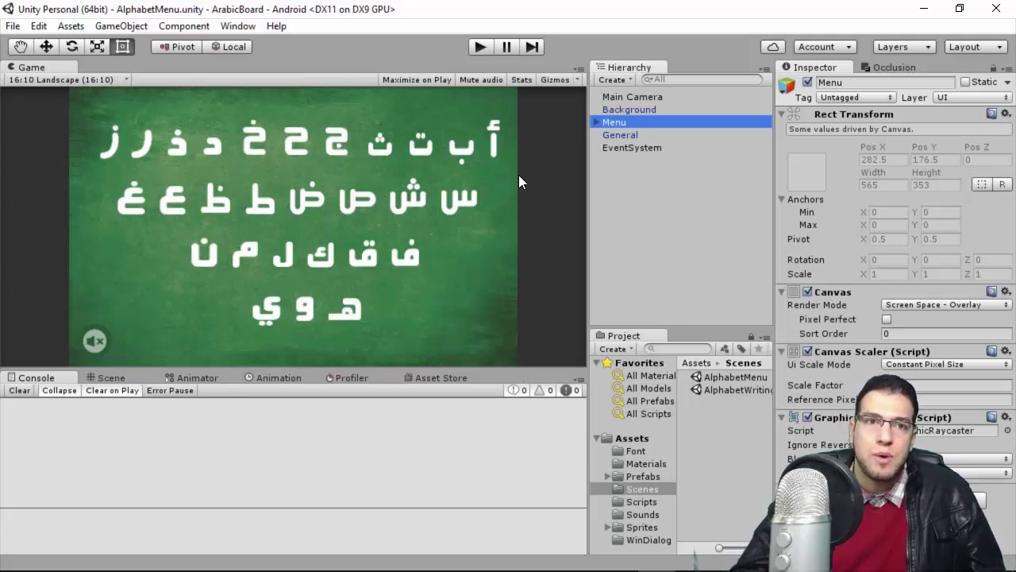
pyautogui.click(596, 122)
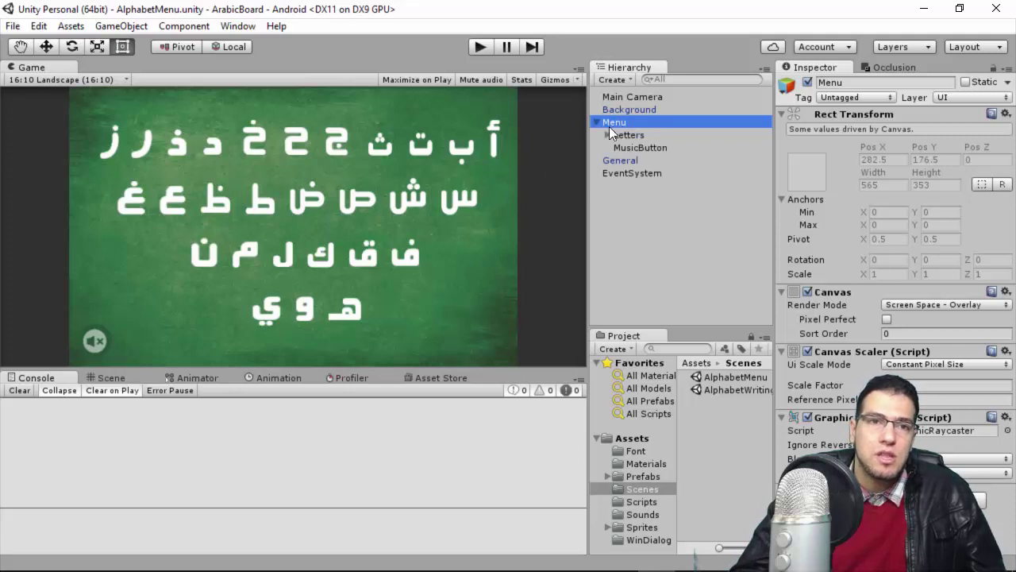
pyautogui.click(635, 136)
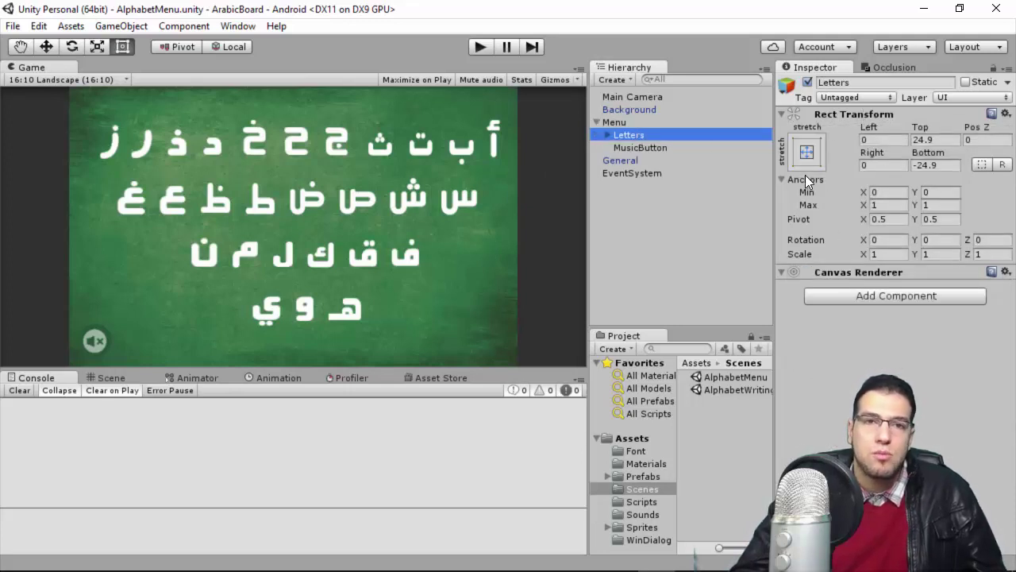
pyautogui.click(608, 135)
pyautogui.click(649, 147)
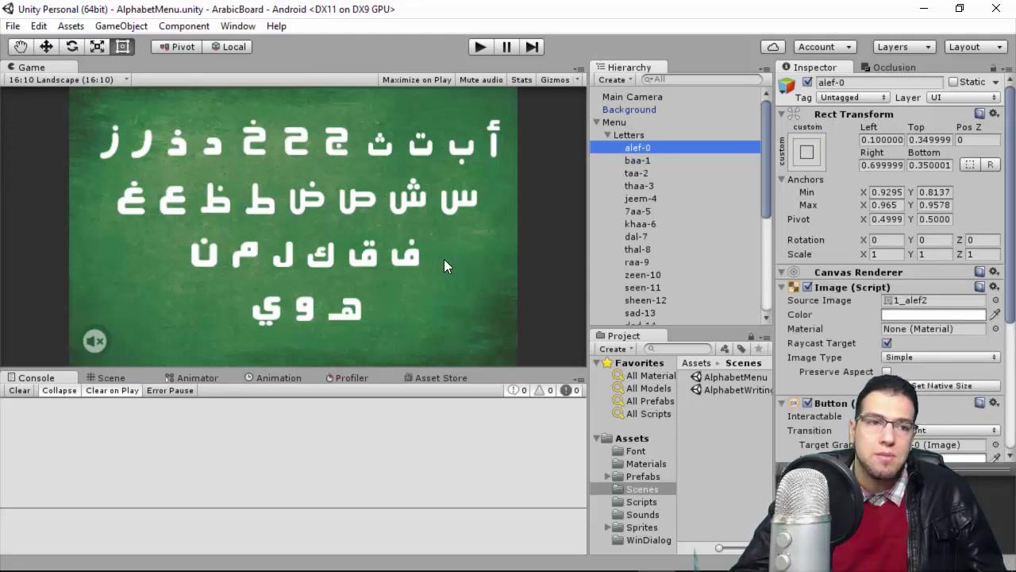
pyautogui.click(115, 377)
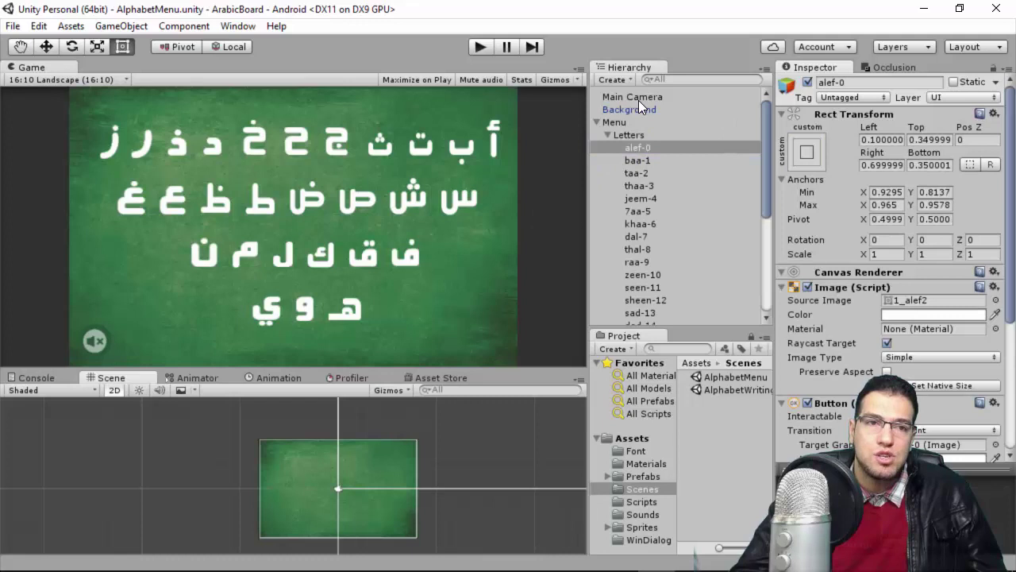
# Frame alef-0 in a taller Scene view, then select the baa-1 button.
pyautogui.doubleClick(658, 143)
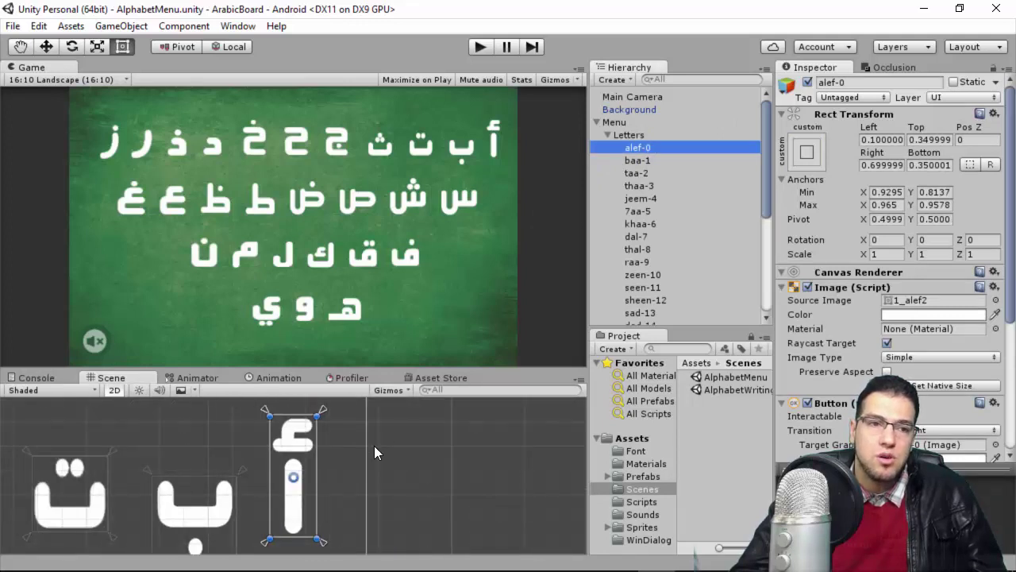
pyautogui.scroll(2, 357, 449)
pyautogui.scroll(-3, 312, 457)
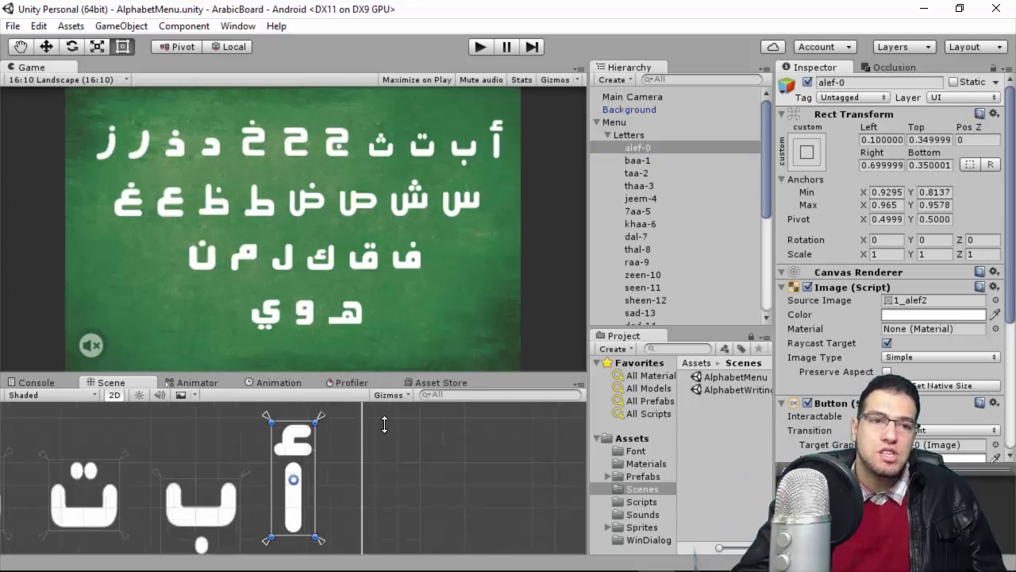
pyautogui.moveTo(375, 369); pyautogui.dragTo(388, 270)
pyautogui.click(641, 161)
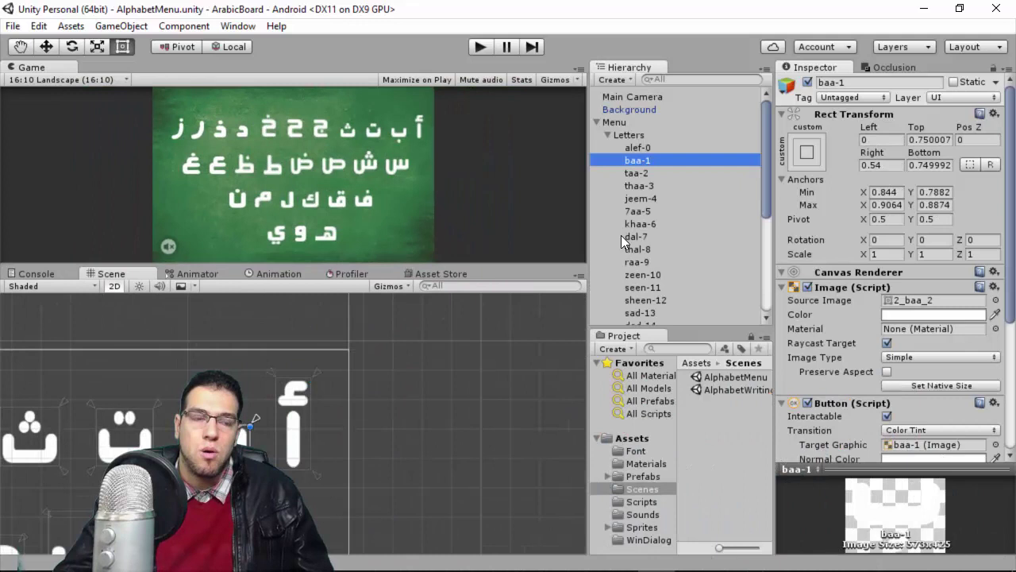
# Make alef-0's On Click call Events.LoadLetter with alef-0 as argument, then inspect Main Camera.
pyautogui.click(636, 148)
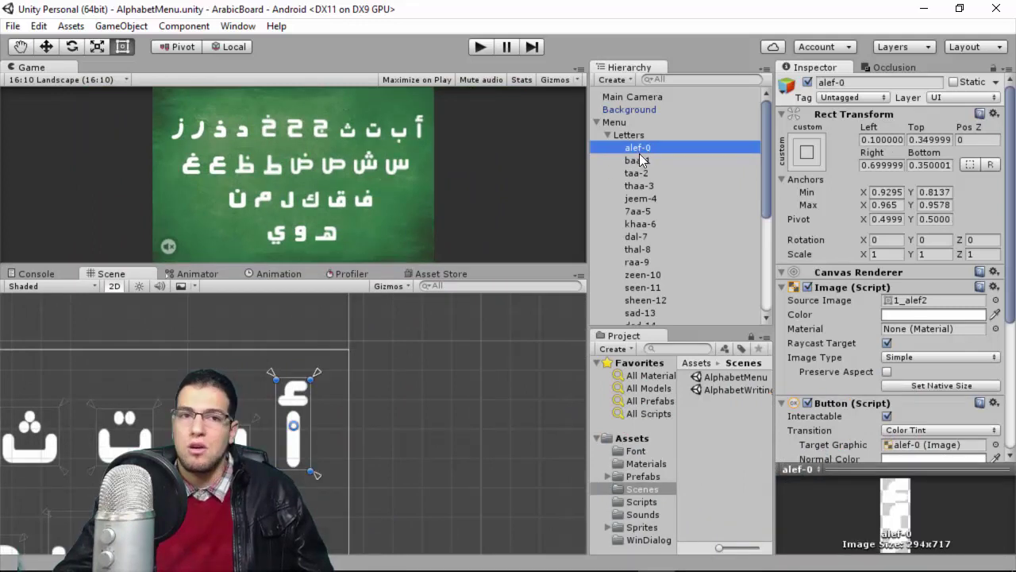
pyautogui.scroll(-4, 880, 366)
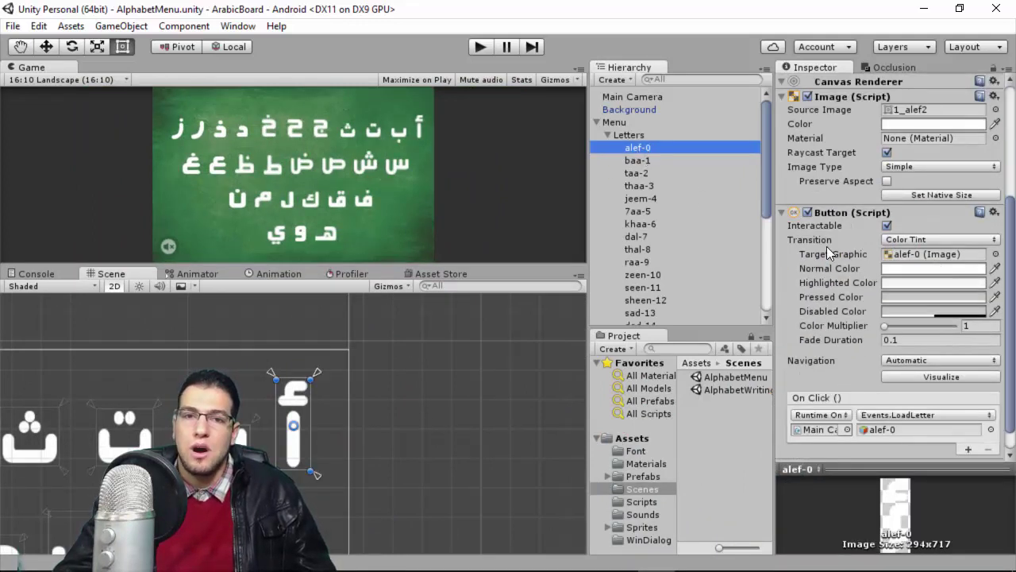
pyautogui.scroll(3, 960, 244)
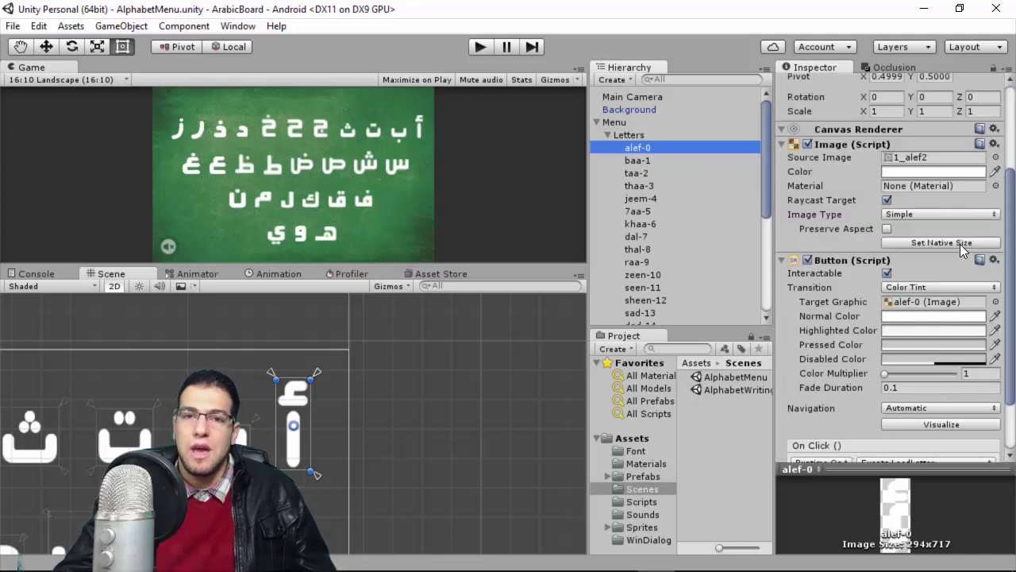
pyautogui.scroll(-3, 913, 270)
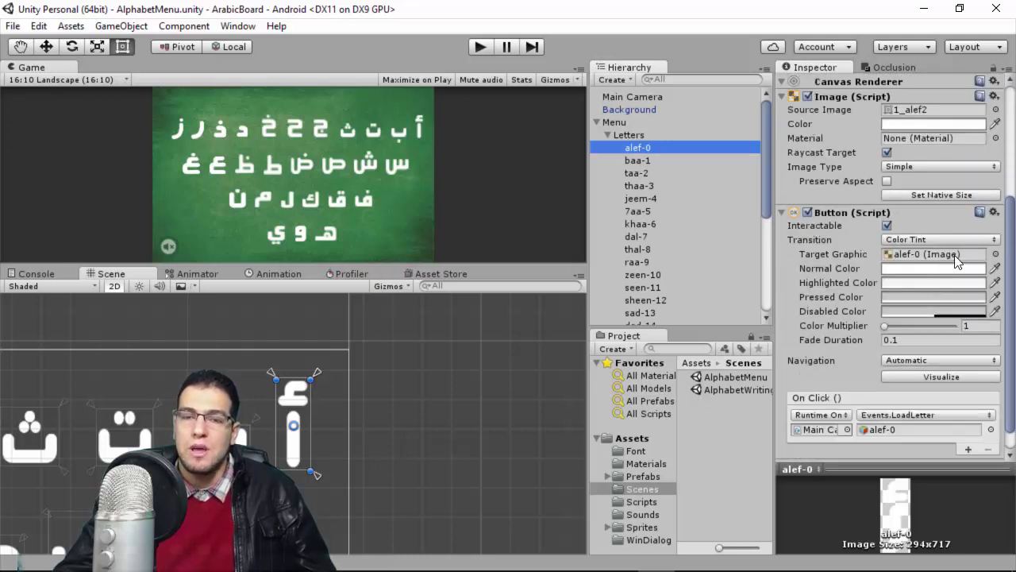
pyautogui.scroll(-1, 873, 393)
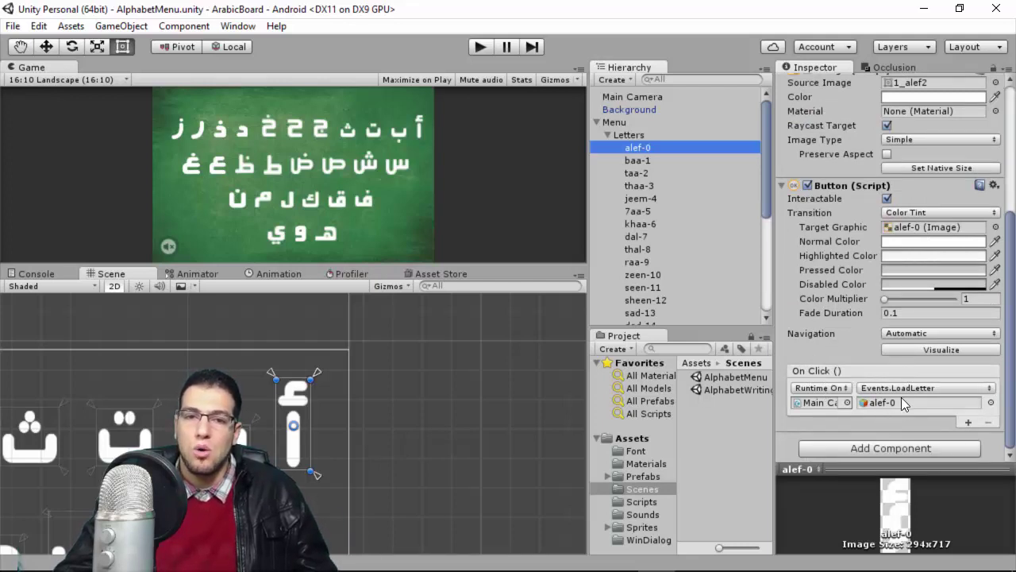
pyautogui.click(913, 389)
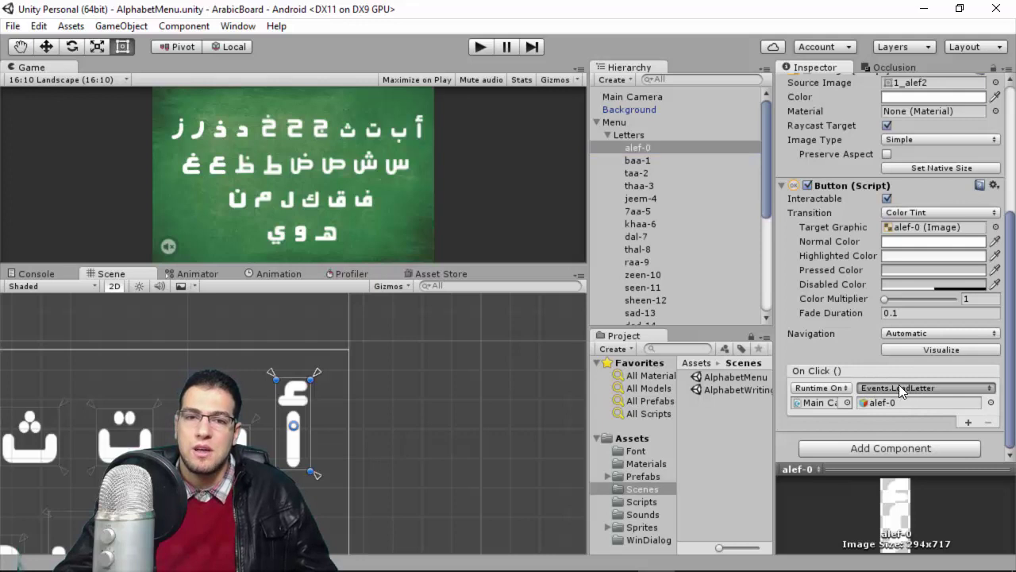
pyautogui.moveTo(905, 533)
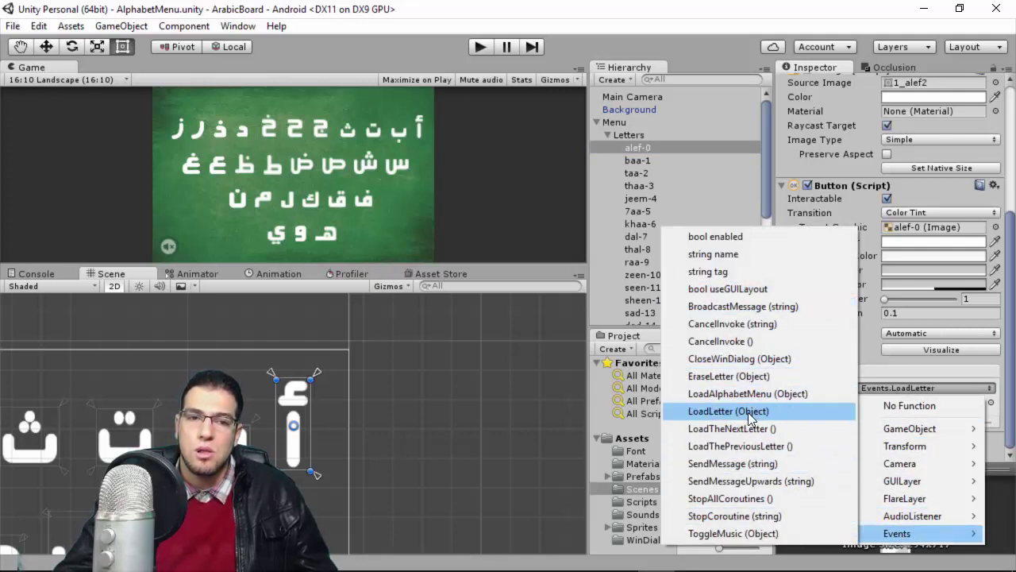
pyautogui.click(1011, 381)
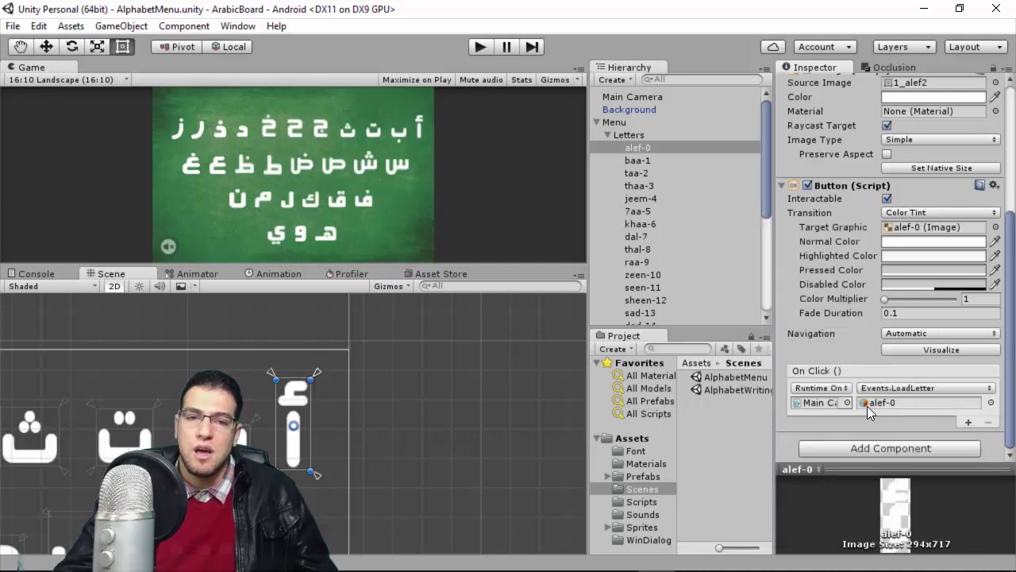
pyautogui.moveTo(636, 147); pyautogui.dragTo(883, 403)
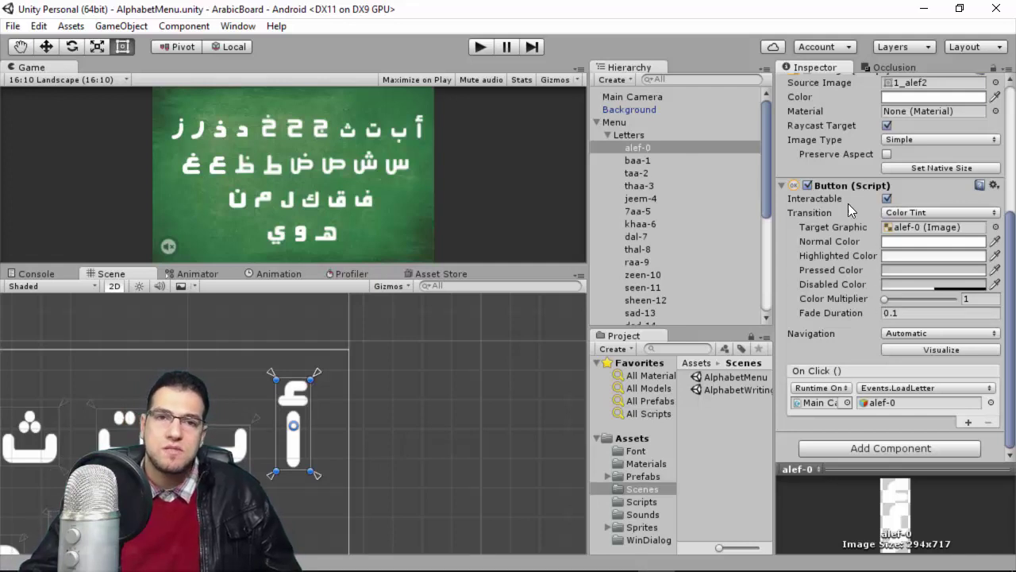
pyautogui.click(632, 97)
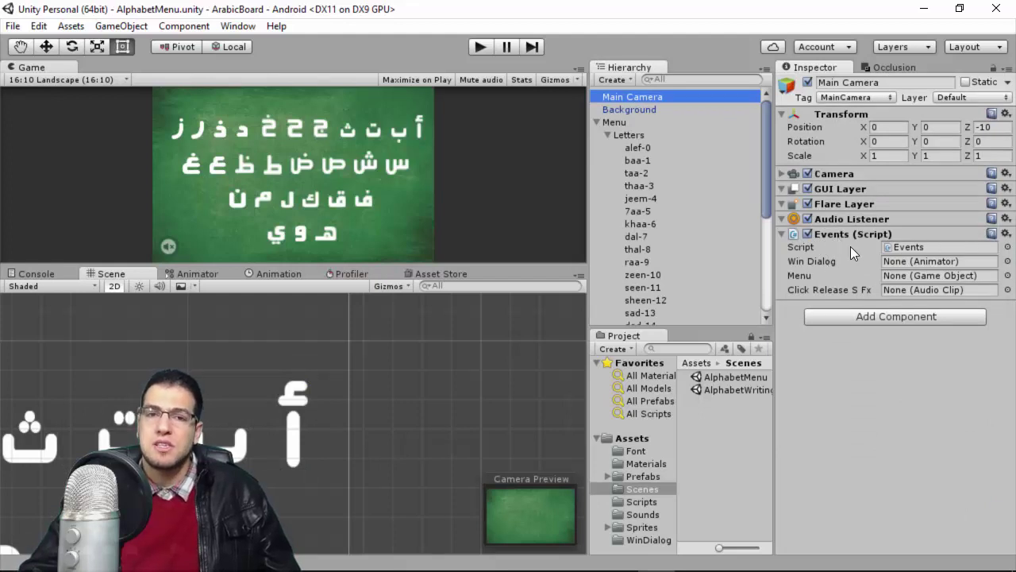
# Reselect alef-0 and review its On Click Events.LoadLetter call without changing it.
pyautogui.click(627, 134)
pyautogui.click(671, 148)
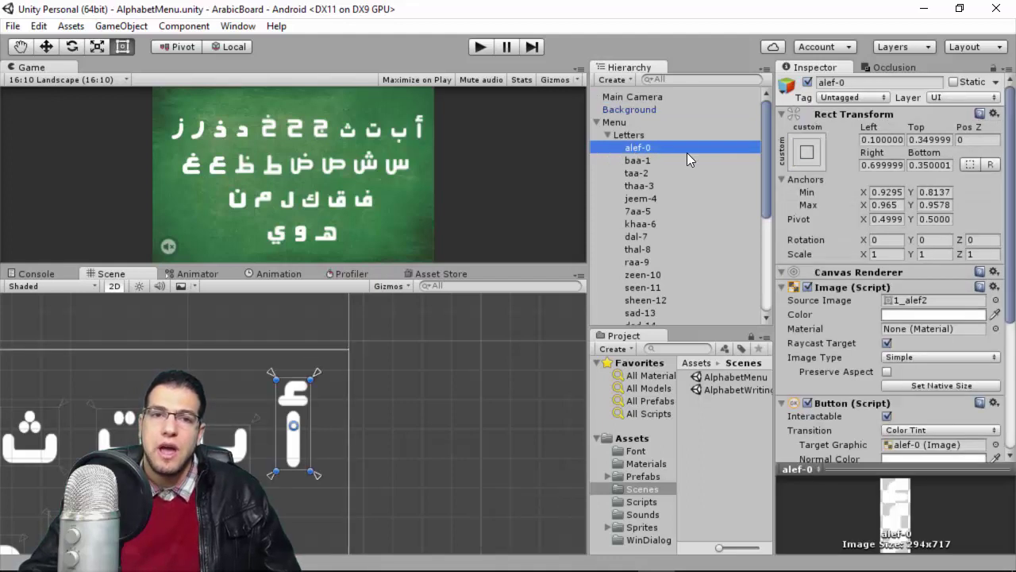
pyautogui.scroll(-4, 899, 308)
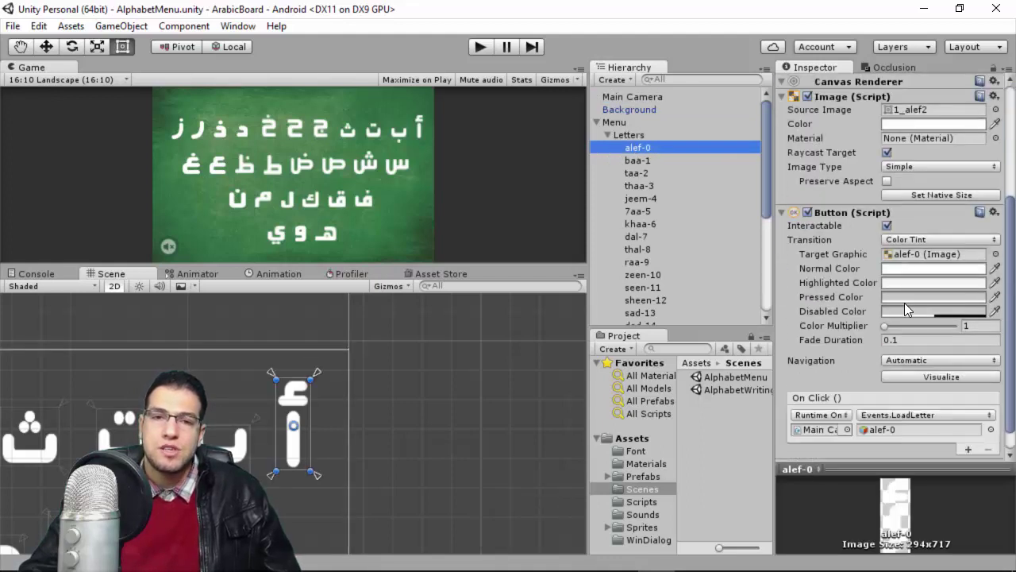
pyautogui.click(913, 414)
pyautogui.moveTo(913, 558)
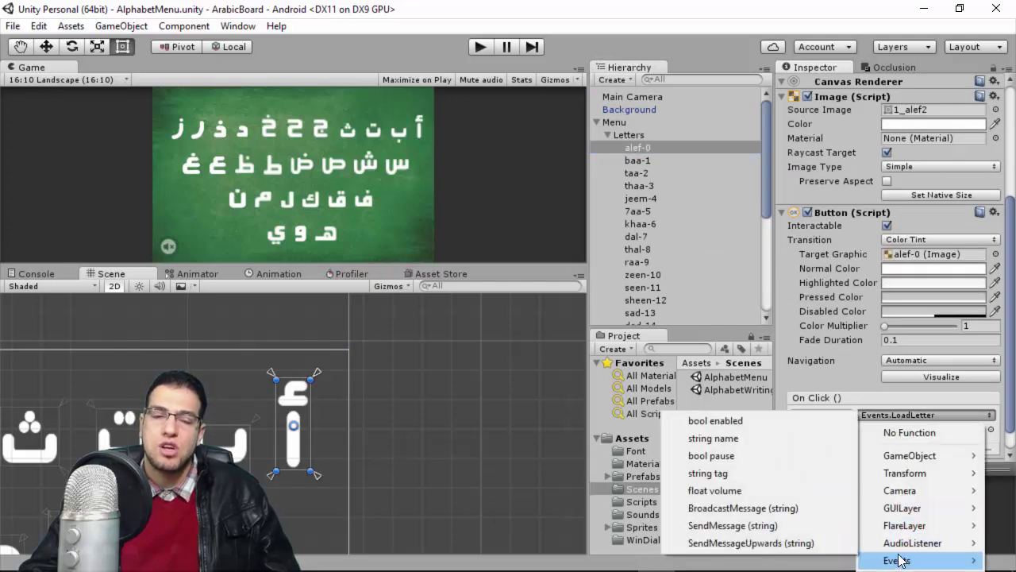
pyautogui.click(622, 32)
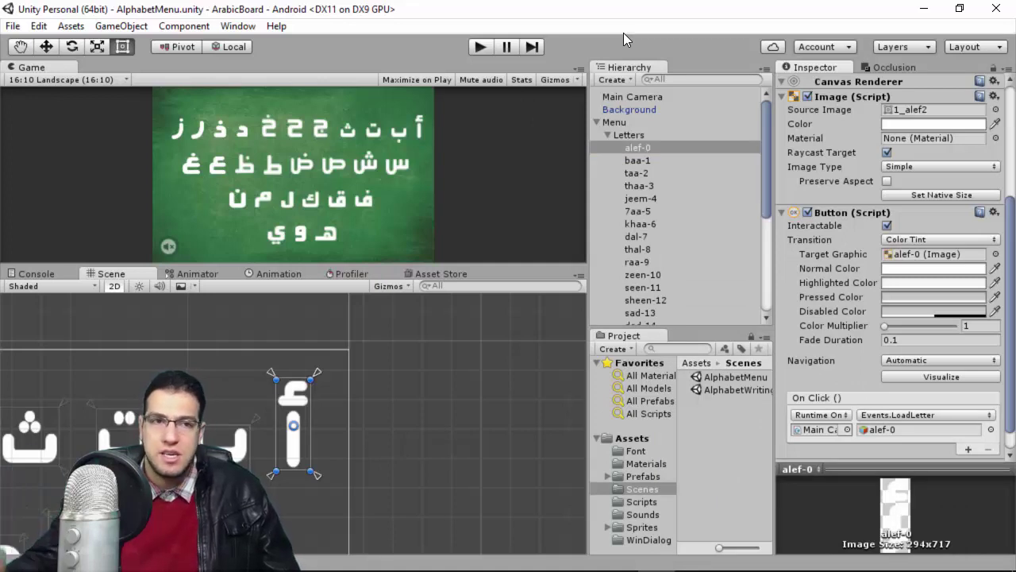
pyautogui.click(640, 161)
pyautogui.click(642, 148)
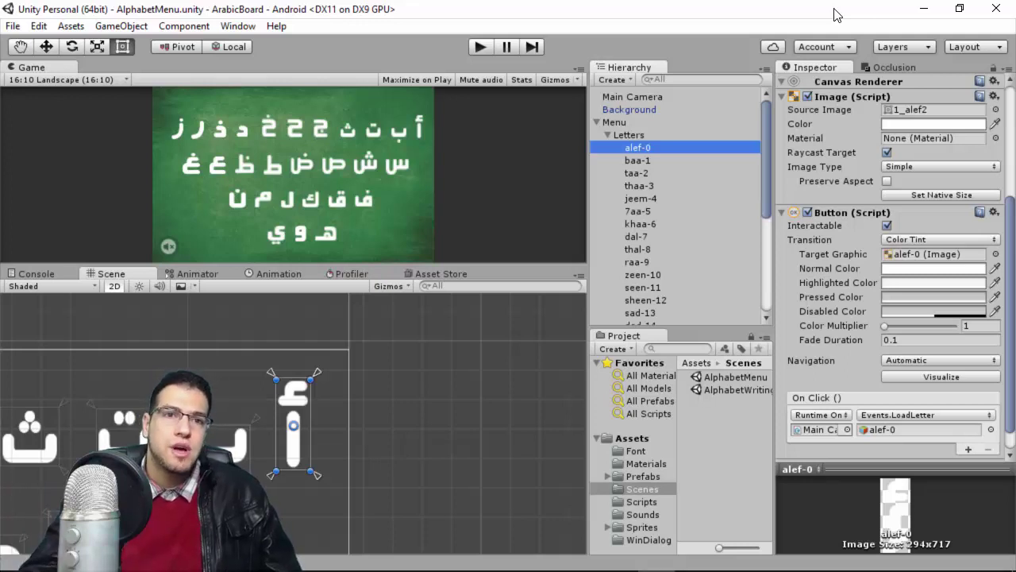
pyautogui.click(647, 156)
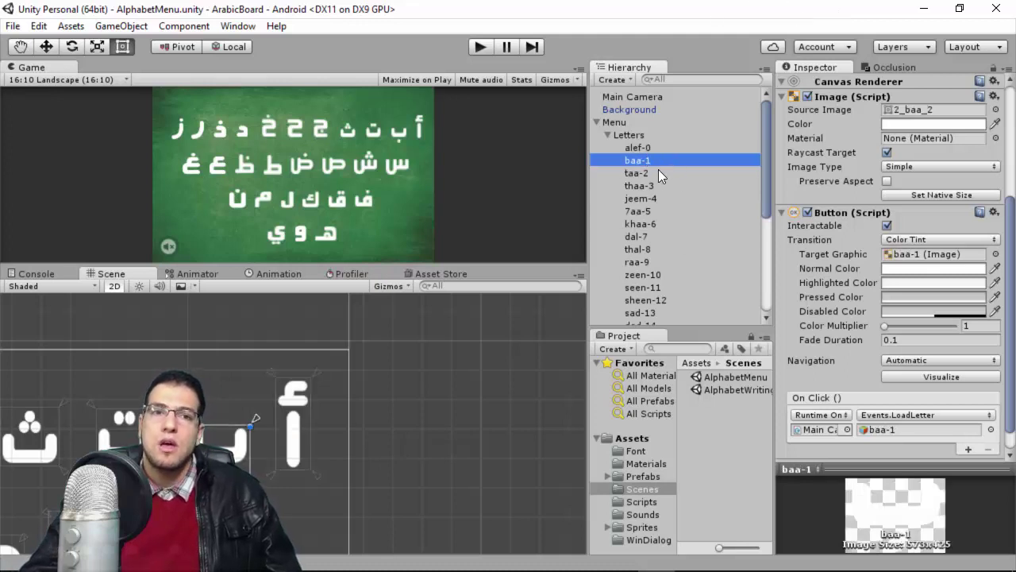
pyautogui.click(652, 174)
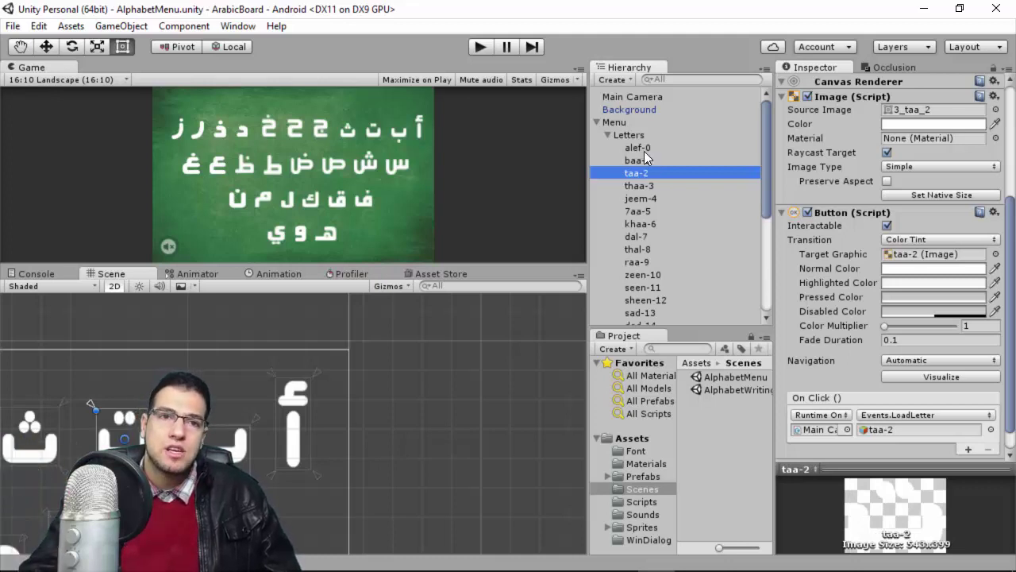
pyautogui.click(644, 149)
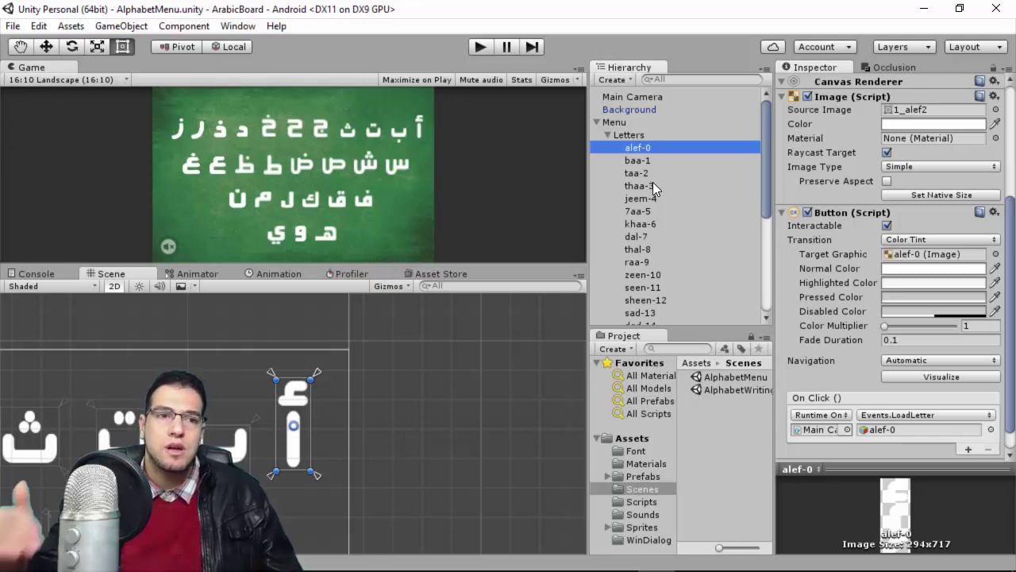
pyautogui.scroll(-1, 832, 298)
pyautogui.scroll(-3, 683, 189)
pyautogui.scroll(3, 670, 183)
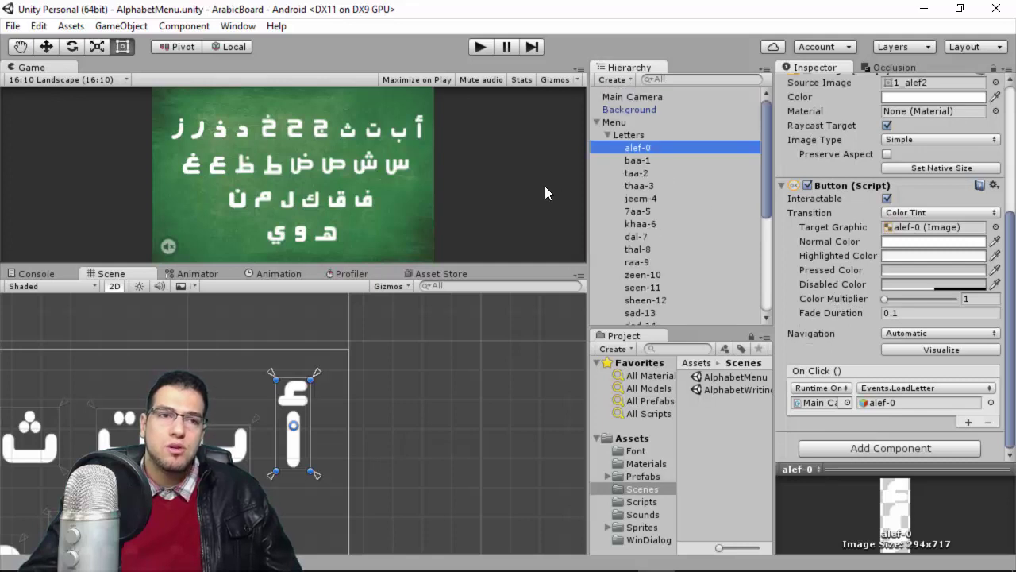
# Open the AlphabetWriting scene and enlarge the Game view.
pyautogui.doubleClick(739, 391)
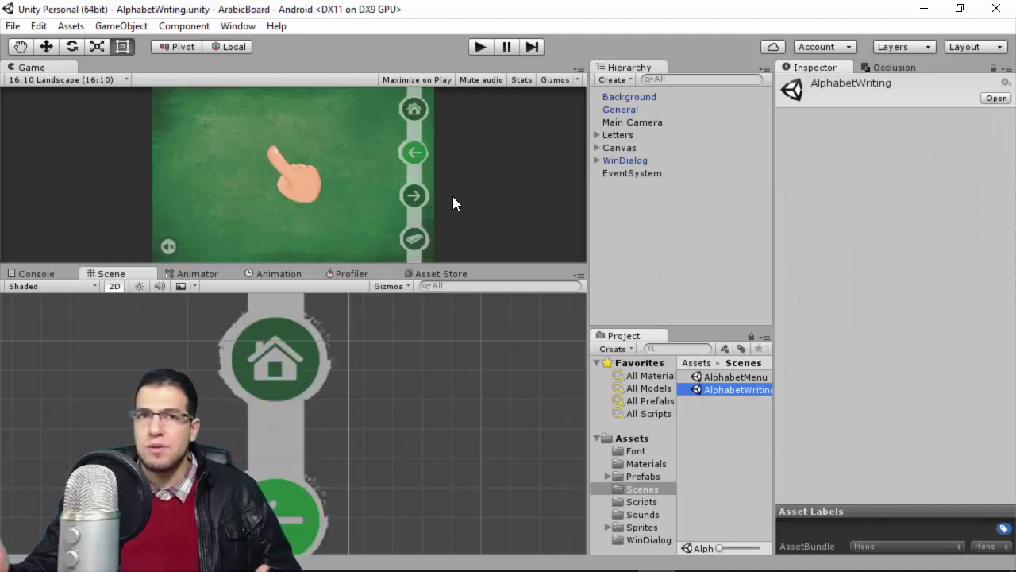
pyautogui.moveTo(465, 261); pyautogui.dragTo(466, 404)
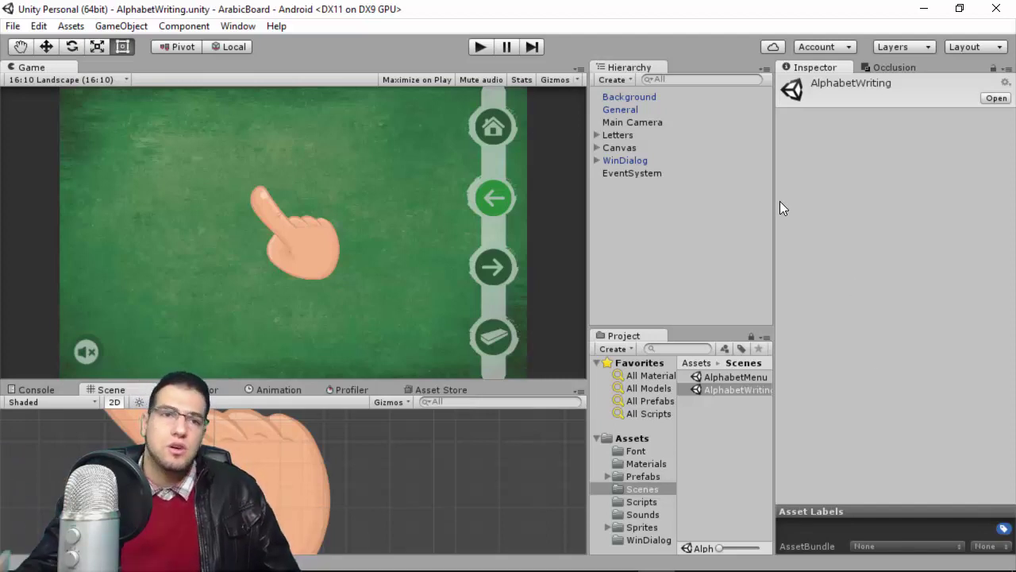
# Expand Canvas and its Menu object in the Hierarchy.
pyautogui.click(618, 148)
pyautogui.click(596, 146)
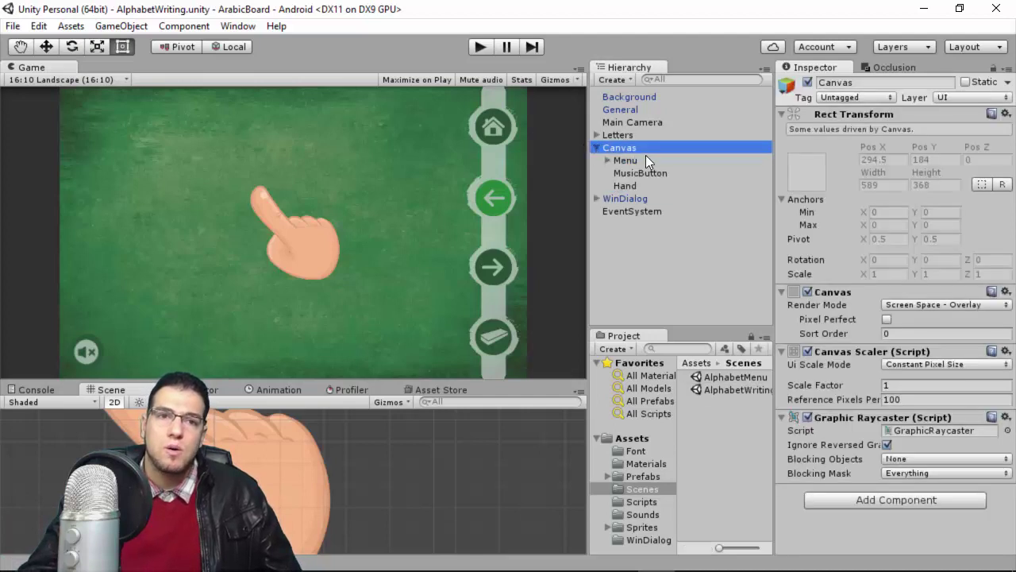
pyautogui.click(627, 159)
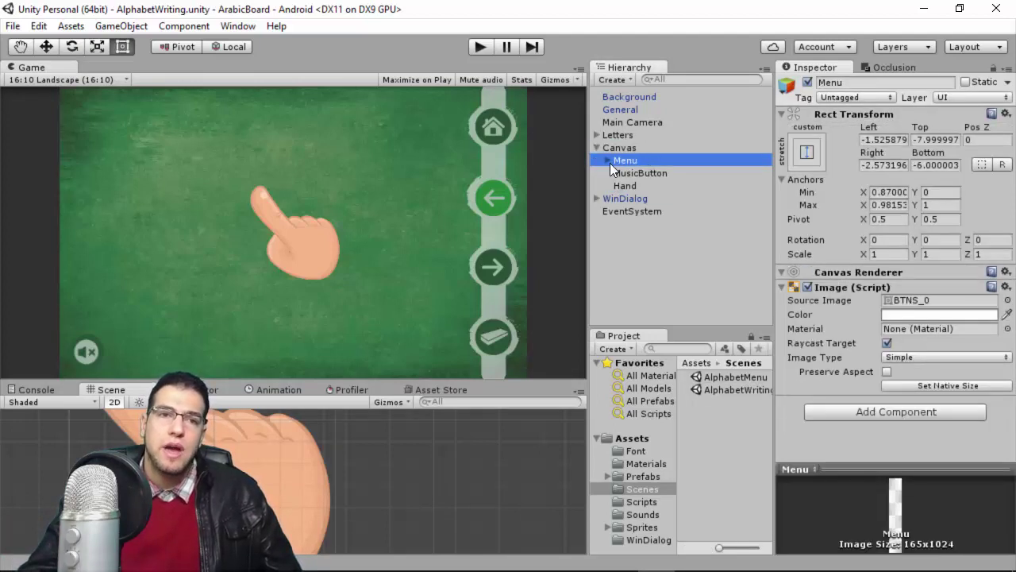
pyautogui.click(607, 159)
# Frame HometButton, NextButton, BackButton, EraserButton and MusicButton in the scene, leaving MusicButton selected.
pyautogui.doubleClick(660, 171)
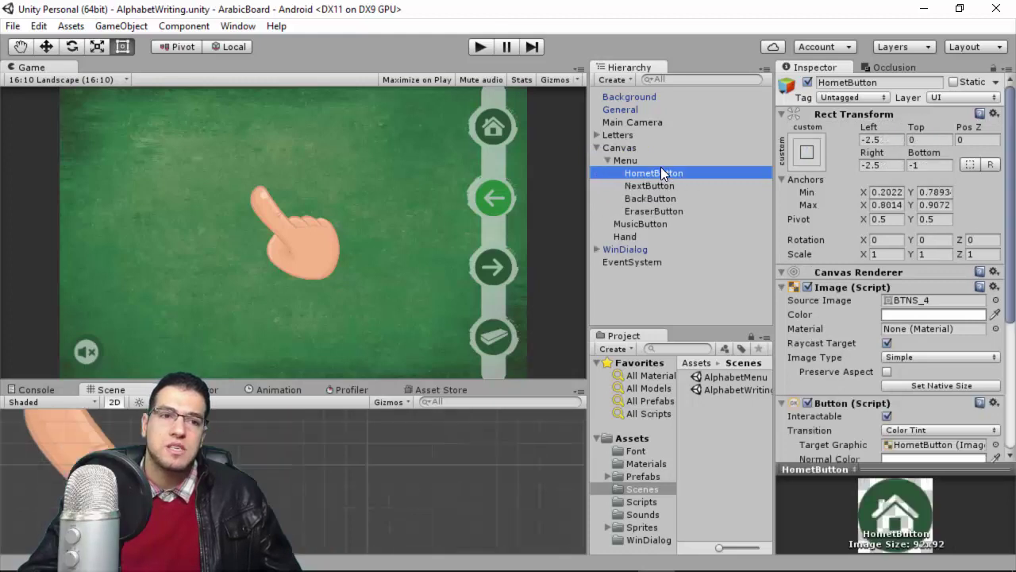
pyautogui.doubleClick(646, 186)
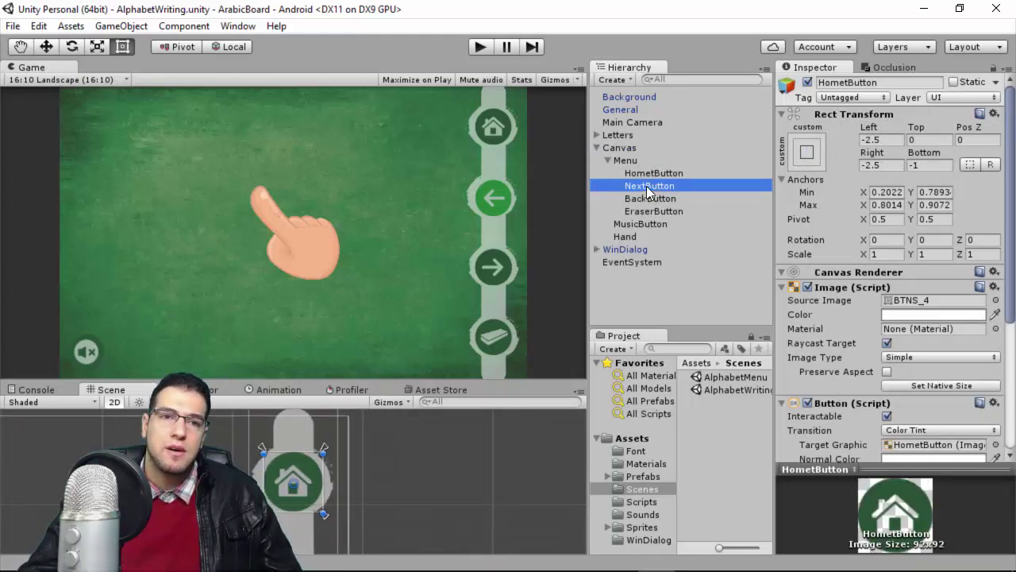
pyautogui.doubleClick(652, 200)
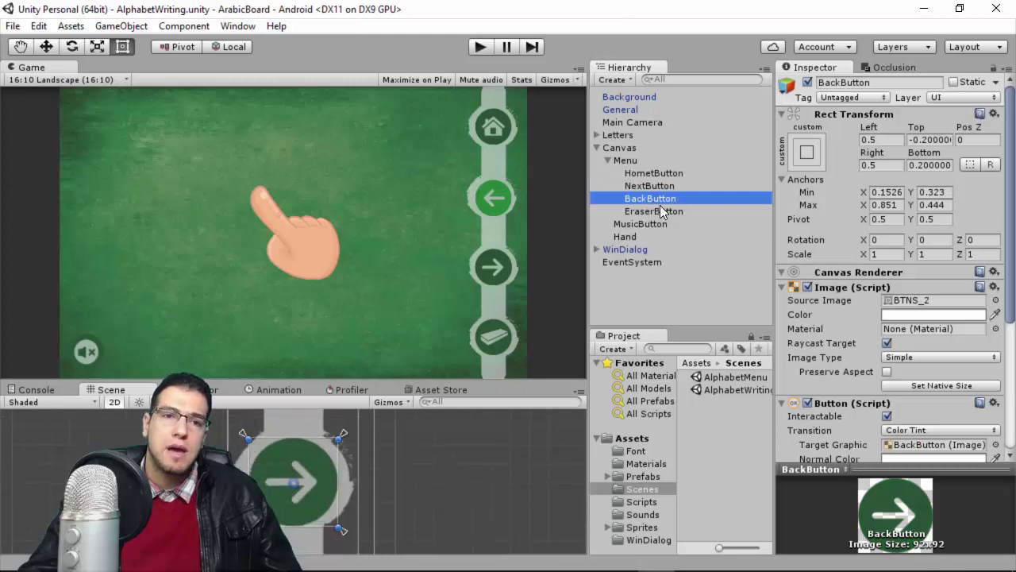
pyautogui.doubleClick(659, 206)
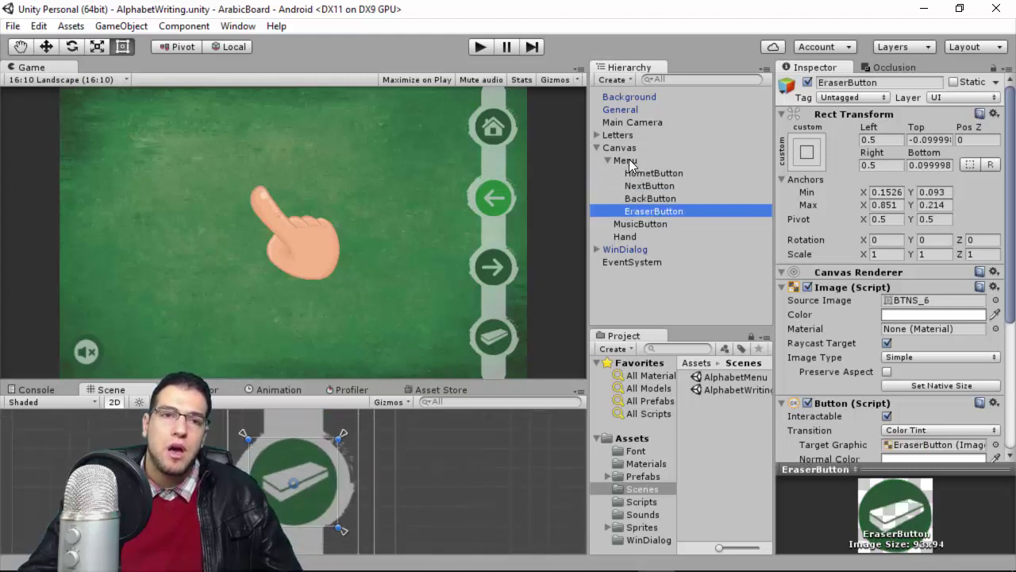
pyautogui.doubleClick(635, 224)
pyautogui.click(635, 224)
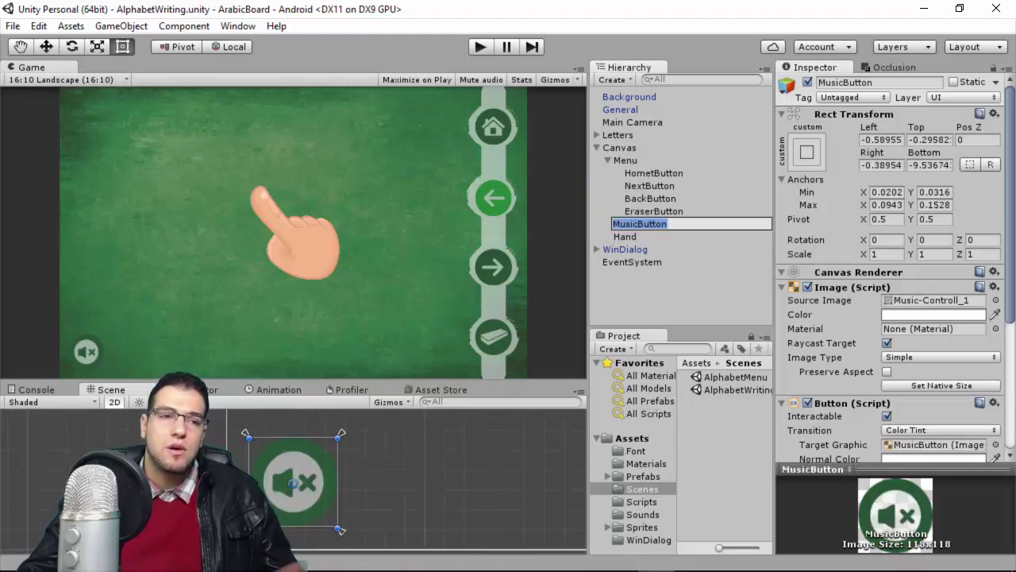
# Confirm MusicButton's On Click calls Events.ToggleMusic, then select the Hand object.
pyautogui.scroll(-5, 955, 341)
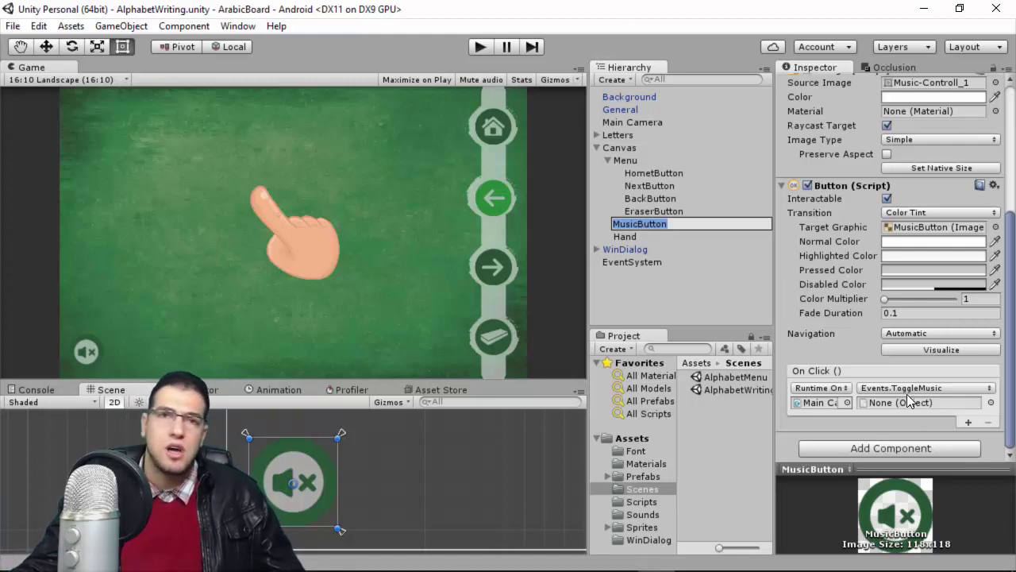
pyautogui.click(631, 235)
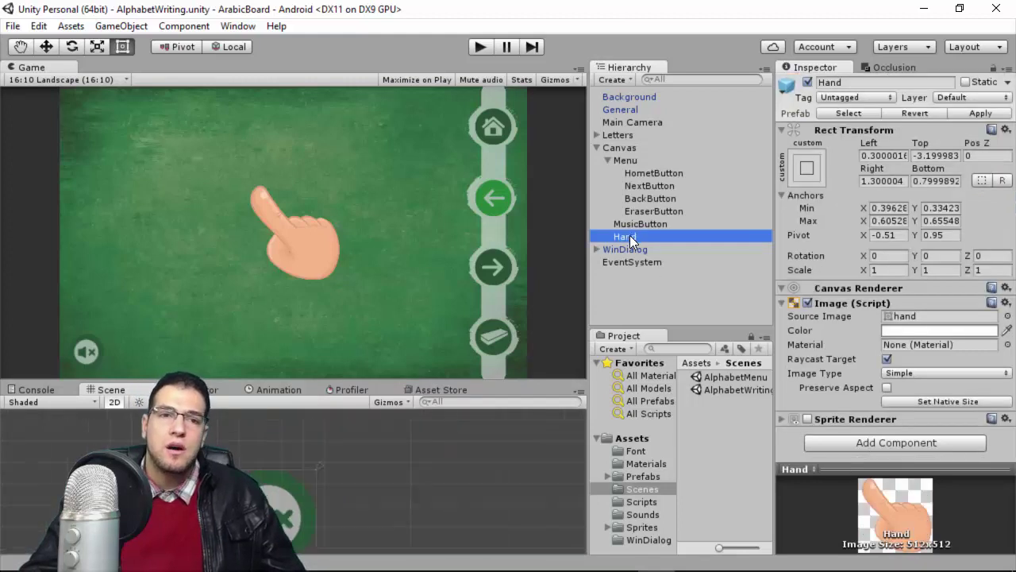
# Compare the Hand image and MusicButton settings, then select Menu and collapse it.
pyautogui.scroll(-3, 293, 482)
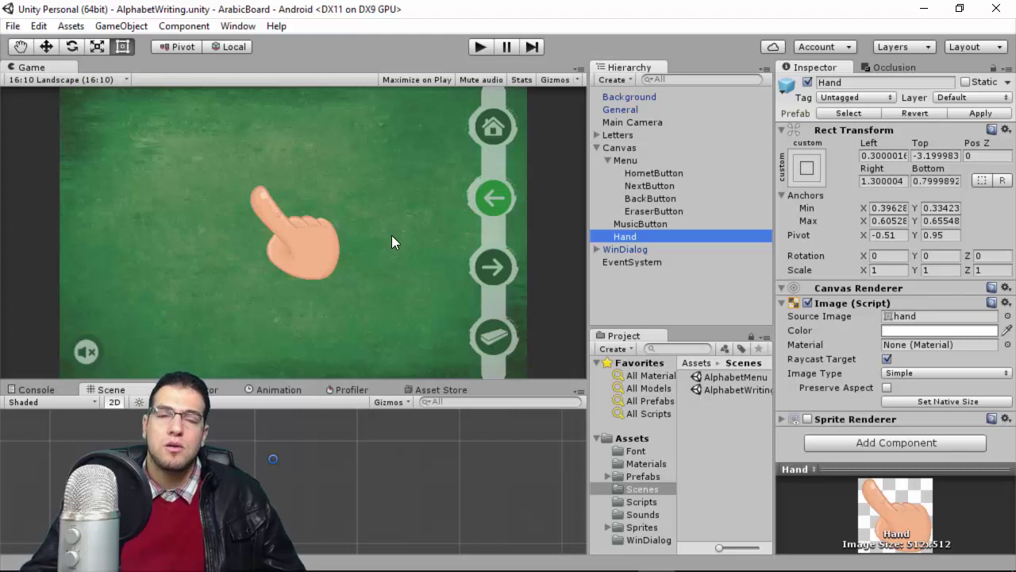
pyautogui.click(616, 224)
pyautogui.click(620, 236)
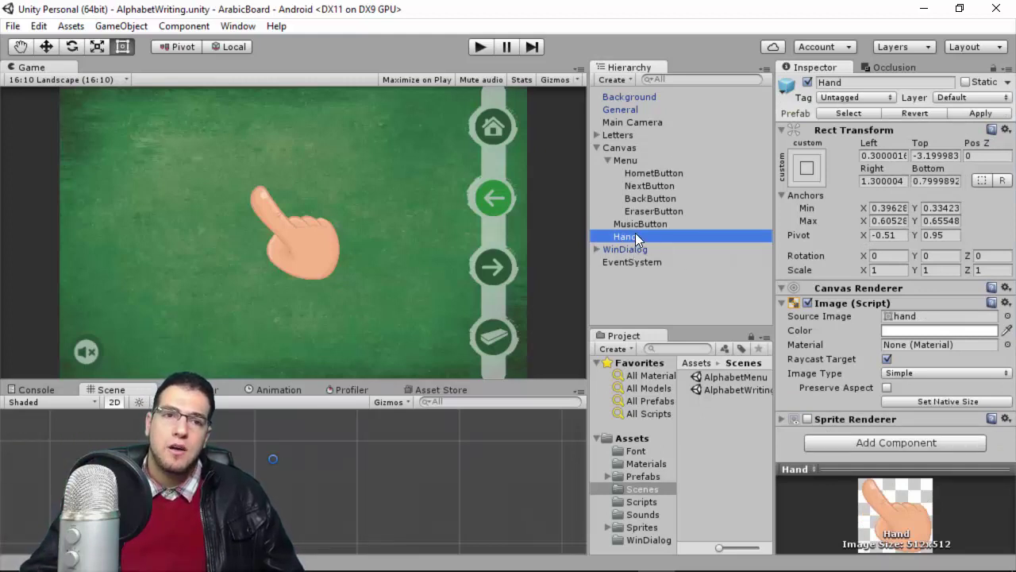
pyautogui.click(633, 232)
pyautogui.click(635, 225)
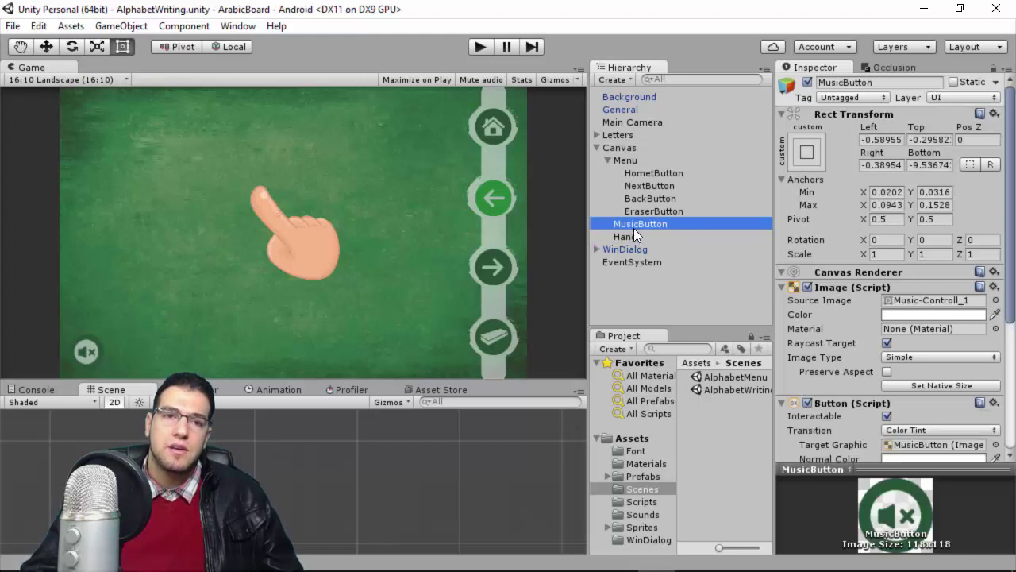
pyautogui.click(634, 235)
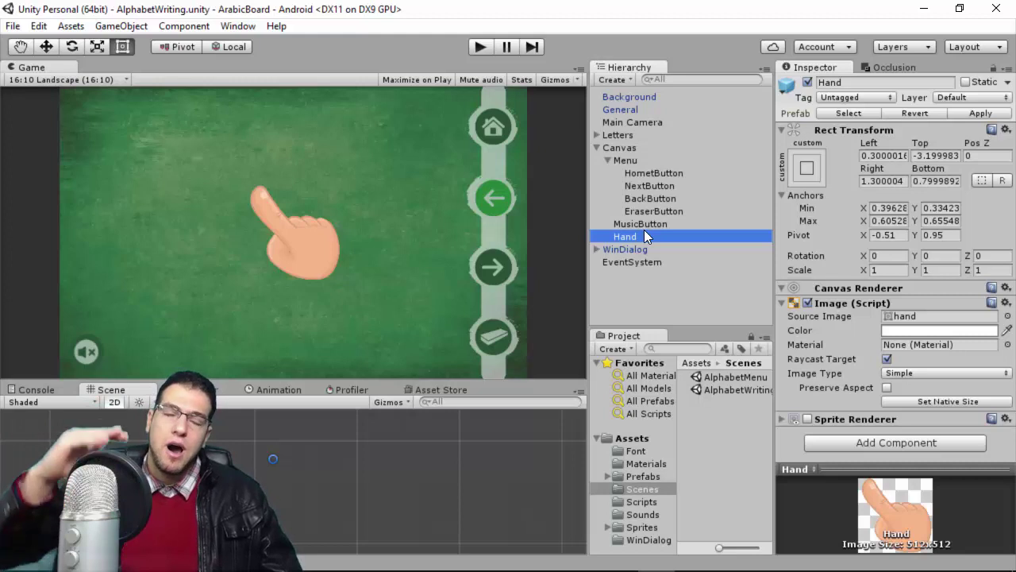
pyautogui.click(618, 160)
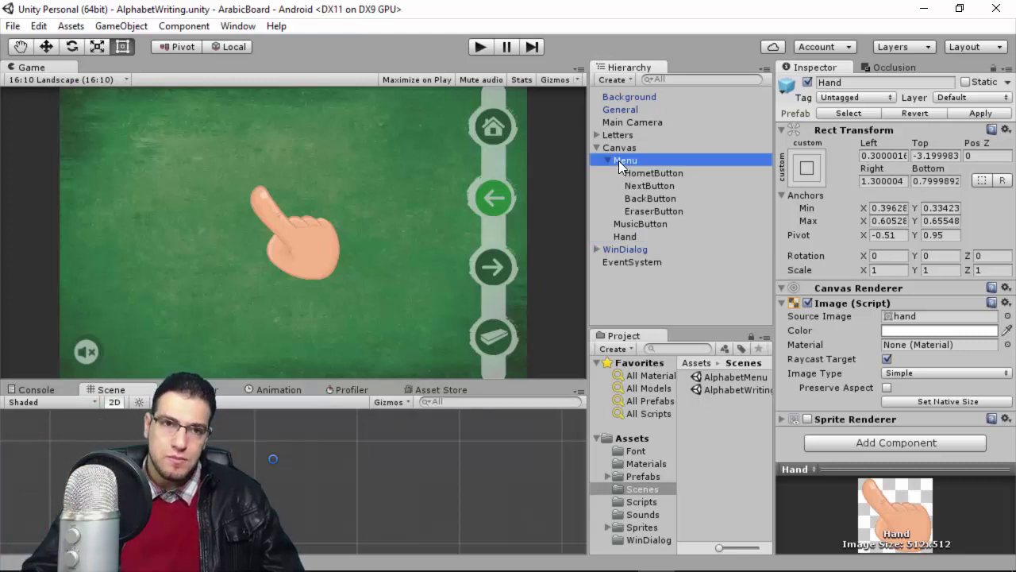
pyautogui.click(608, 160)
# Select the Letters object, fold its L Sprites list and expand the 28-entry Letters array.
pyautogui.click(610, 134)
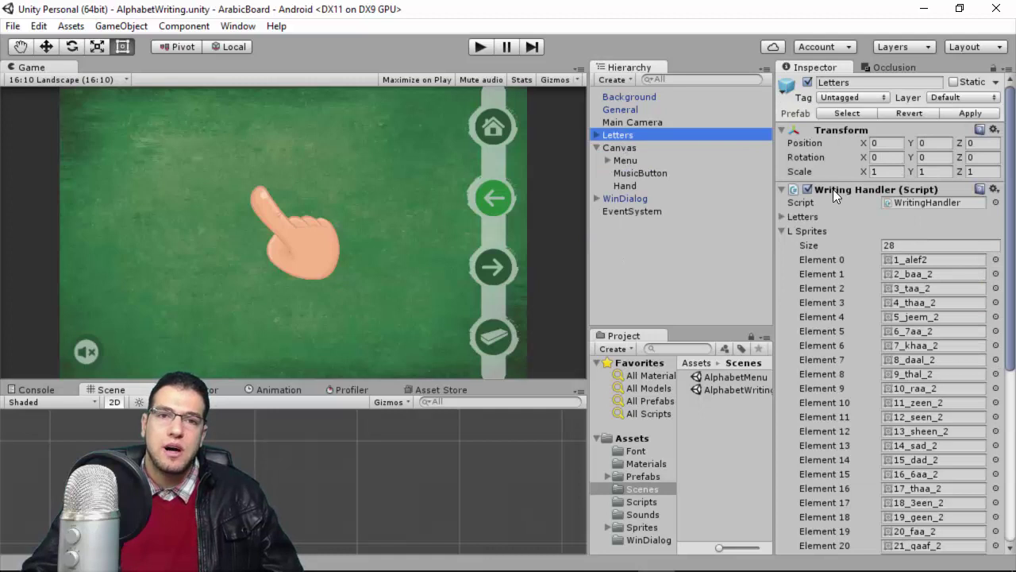
pyautogui.click(784, 229)
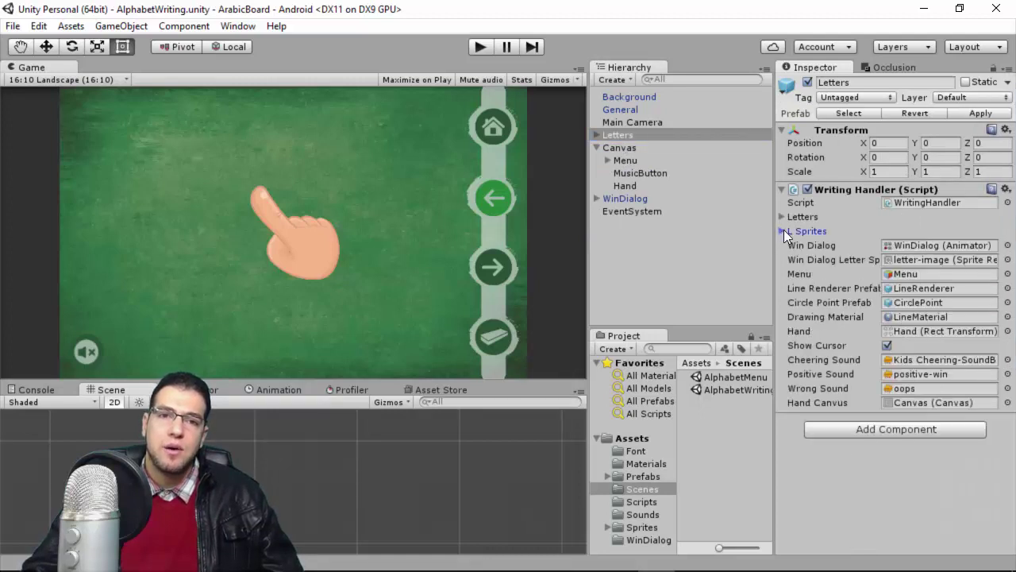
pyautogui.click(782, 216)
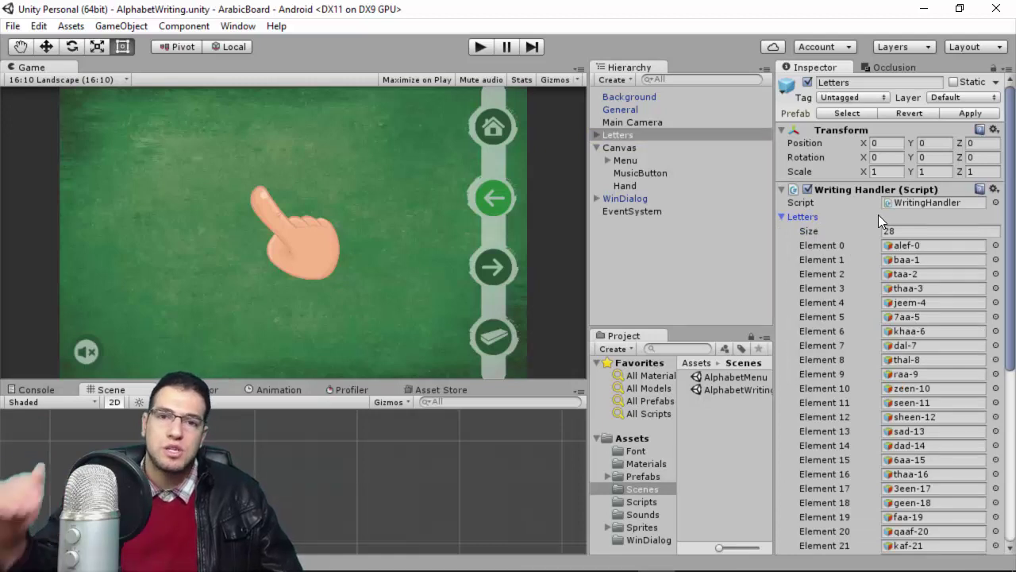
pyautogui.scroll(-5, 959, 440)
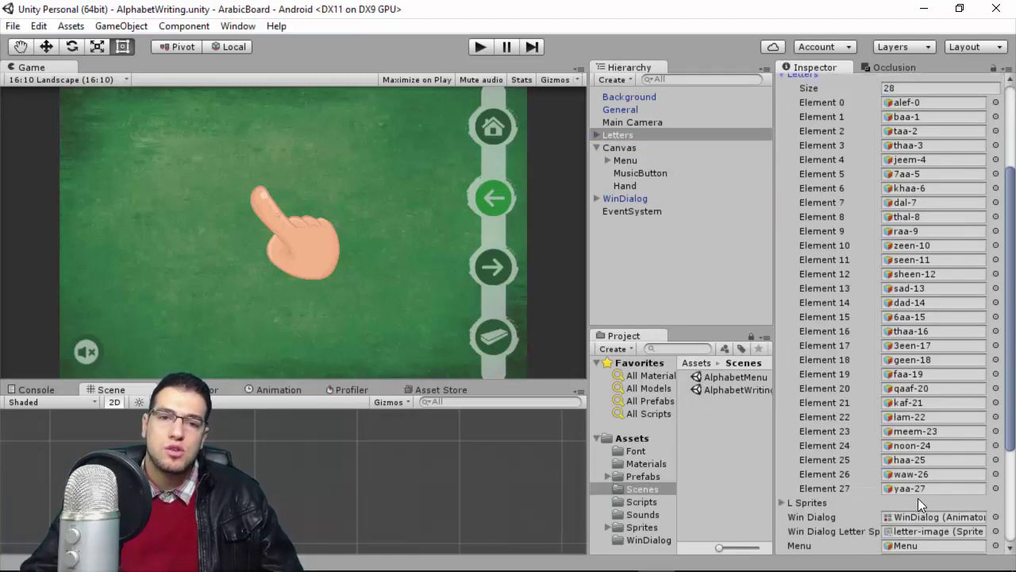
pyautogui.scroll(3, 918, 497)
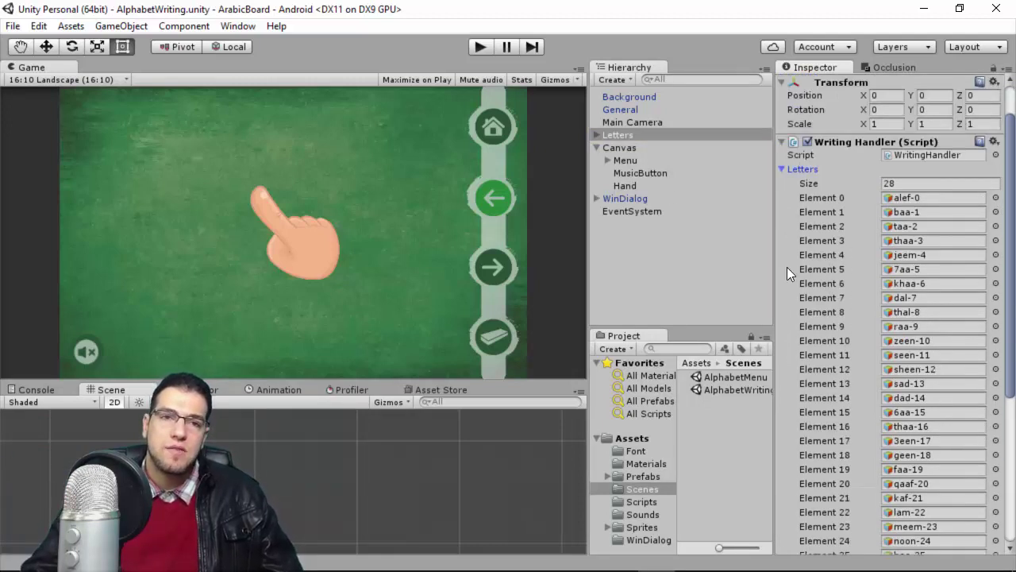
# Expand Letters in the Hierarchy and select the alef-0 letter.
pyautogui.click(591, 133)
pyautogui.click(596, 135)
pyautogui.click(635, 147)
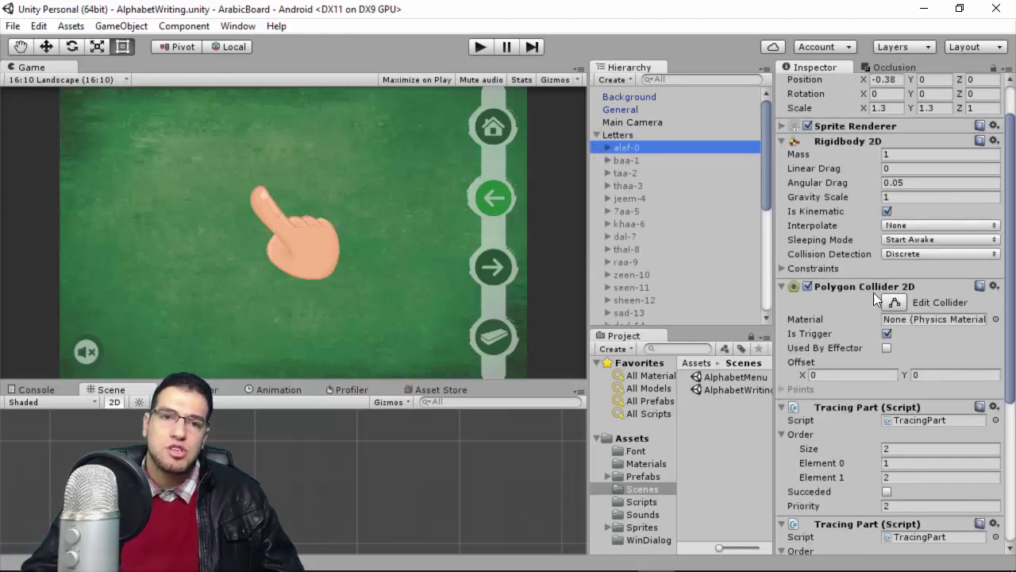
# Expand alef-0 and inspect its TracingPoints container.
pyautogui.scroll(-3, 868, 333)
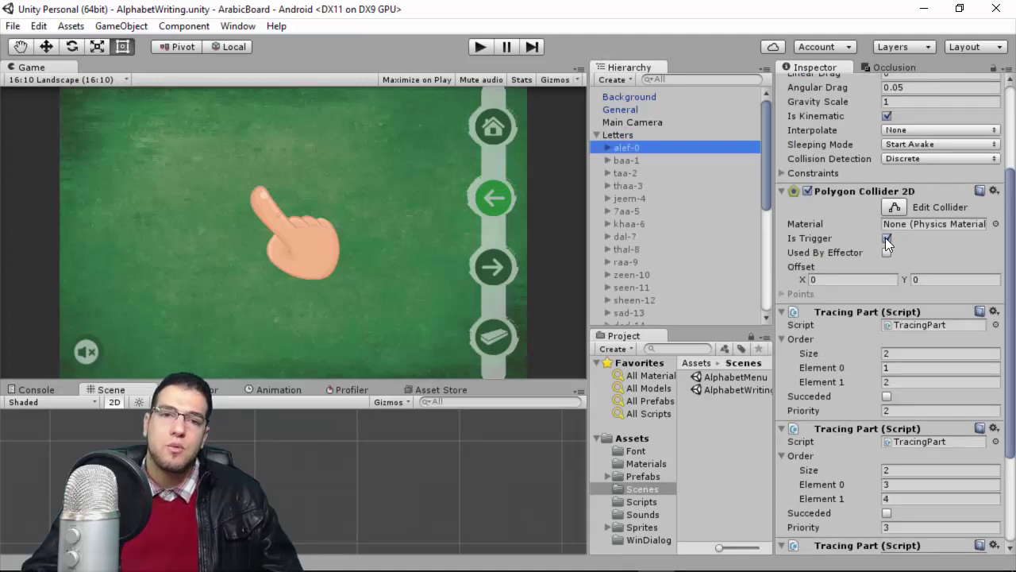
pyautogui.scroll(-2, 883, 262)
pyautogui.click(608, 148)
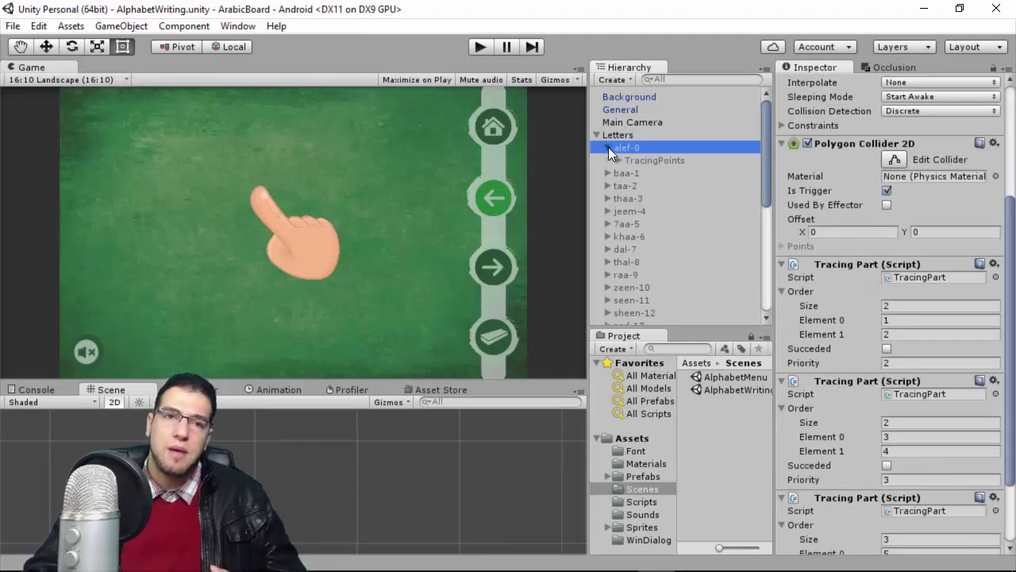
pyautogui.scroll(6, 982, 231)
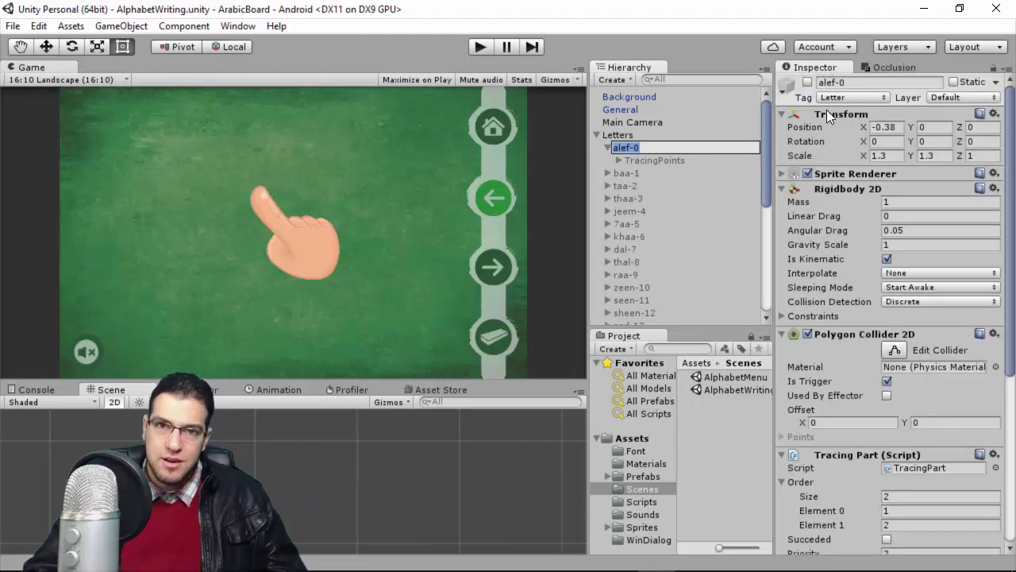
pyautogui.click(654, 160)
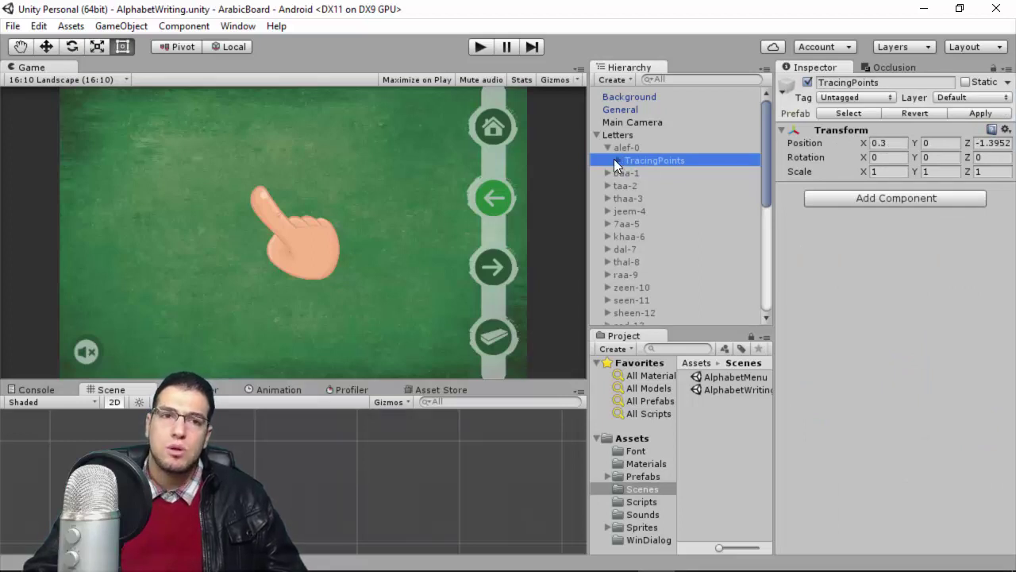
# Reveal TracingPoints' seven points, inspect the first, then reselect alef-0.
pyautogui.click(615, 160)
pyautogui.click(661, 172)
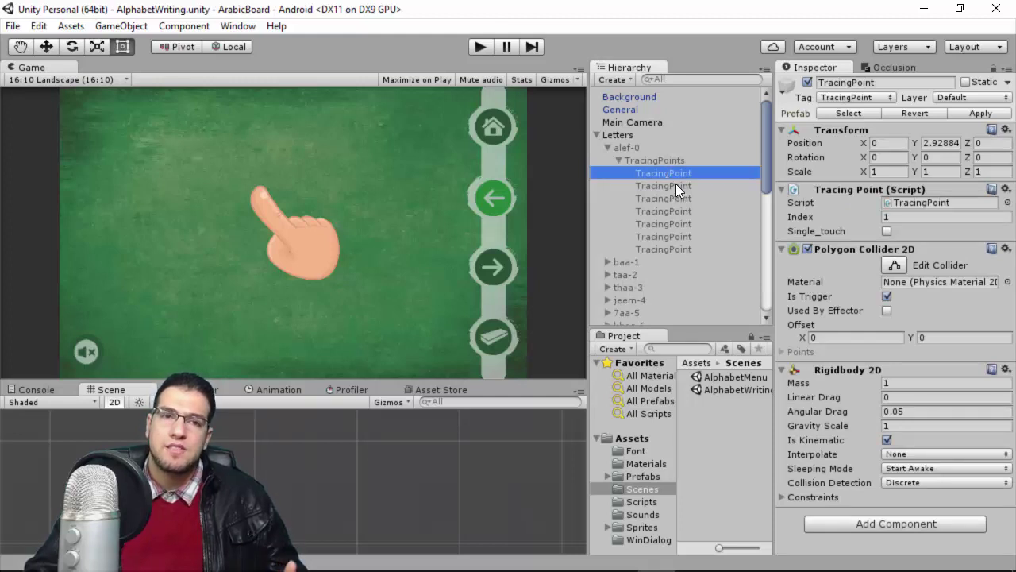
pyautogui.click(627, 147)
# Enable alef-0 so its outline shows, then select its first tracing point.
pyautogui.click(806, 82)
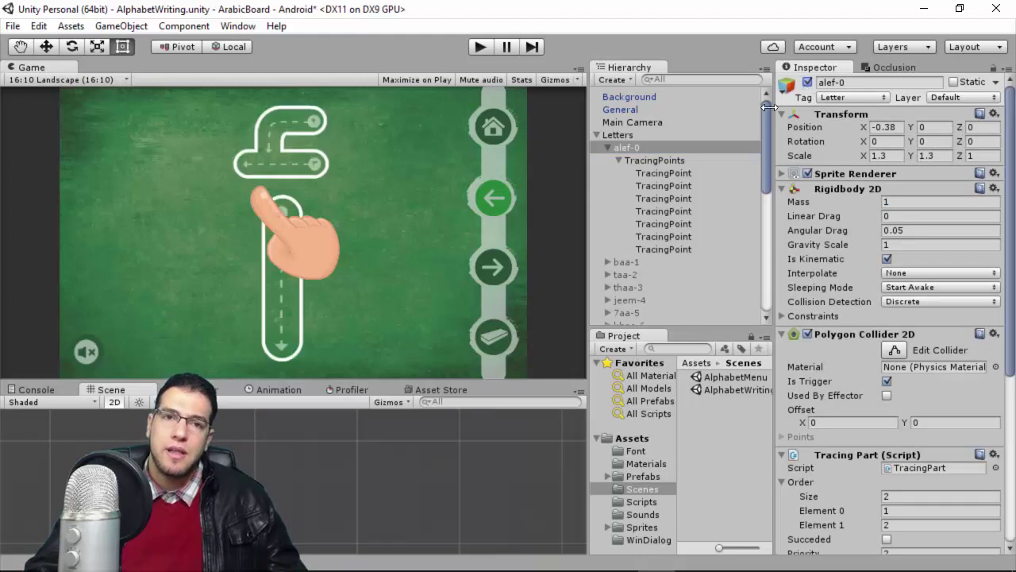
pyautogui.click(661, 160)
pyautogui.click(672, 172)
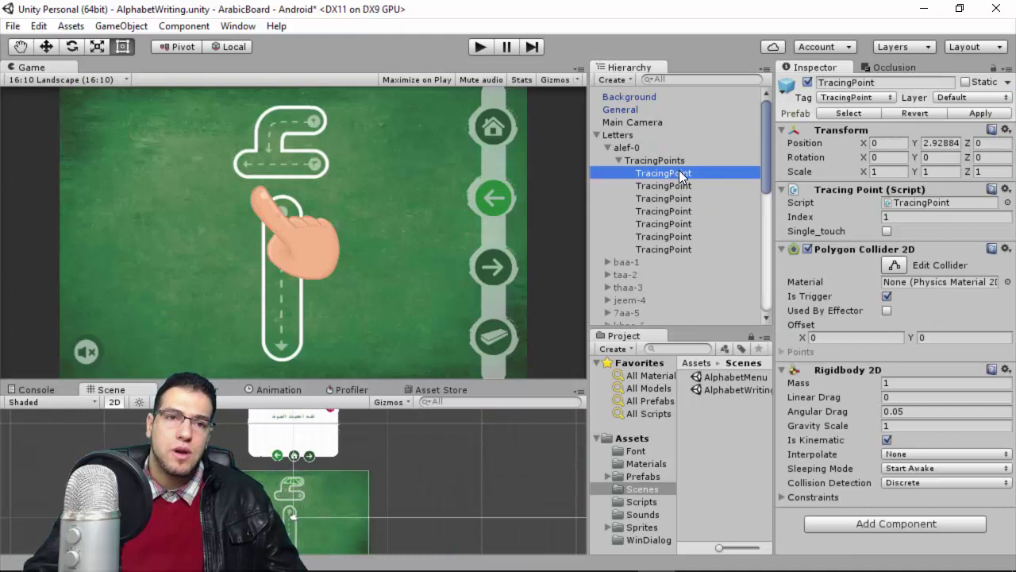
# Enlarge the Scene view and frame the first tracing point in it.
pyautogui.moveTo(379, 380); pyautogui.dragTo(379, 200)
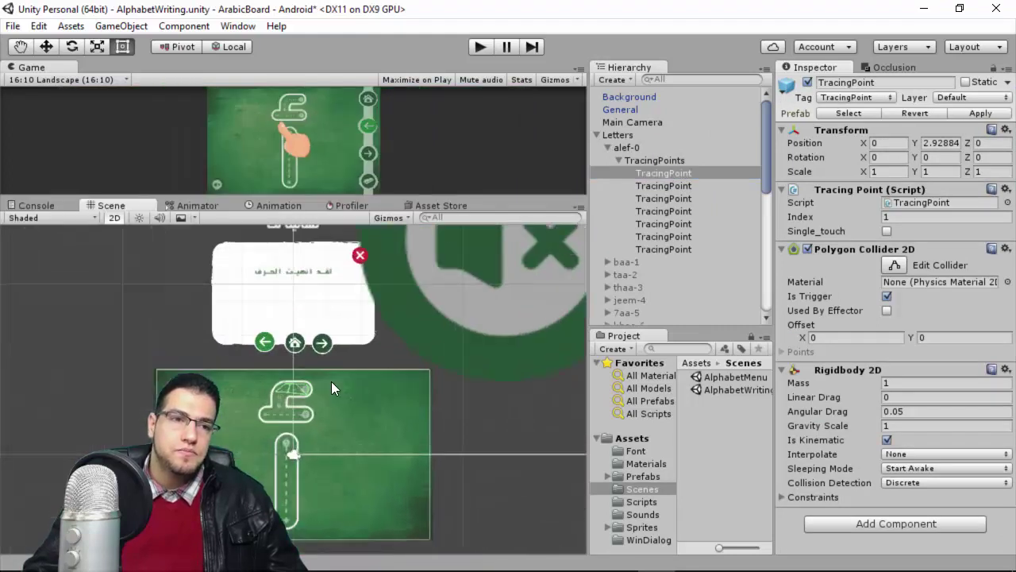
pyautogui.scroll(2, 311, 387)
pyautogui.scroll(-1, 310, 386)
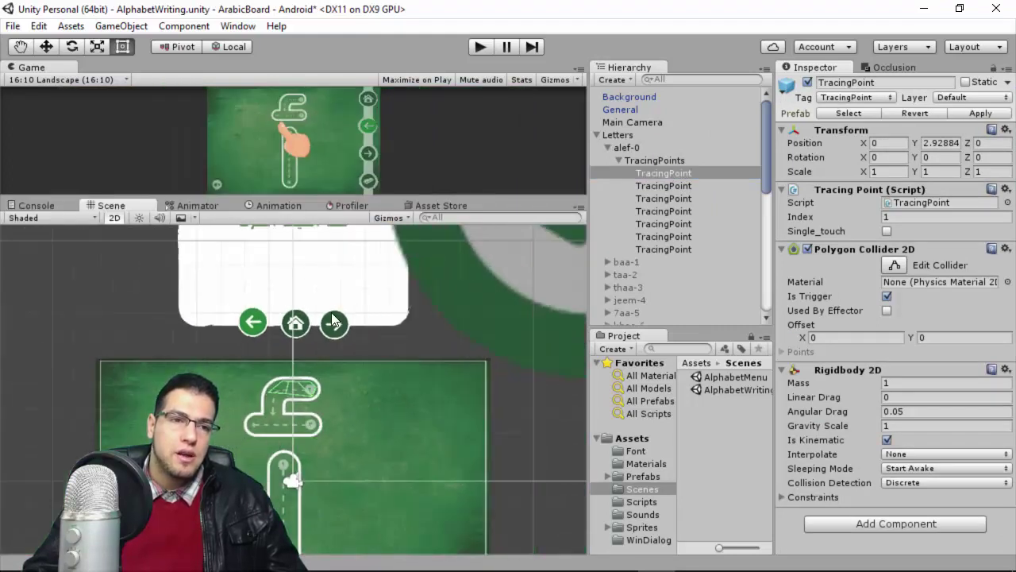
pyautogui.scroll(-1, 293, 387)
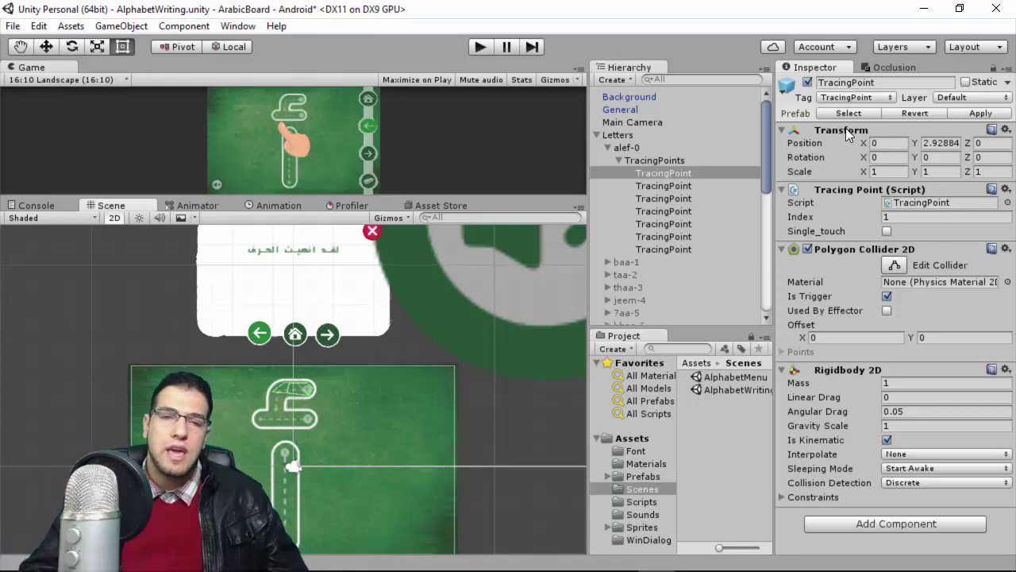
pyautogui.doubleClick(665, 173)
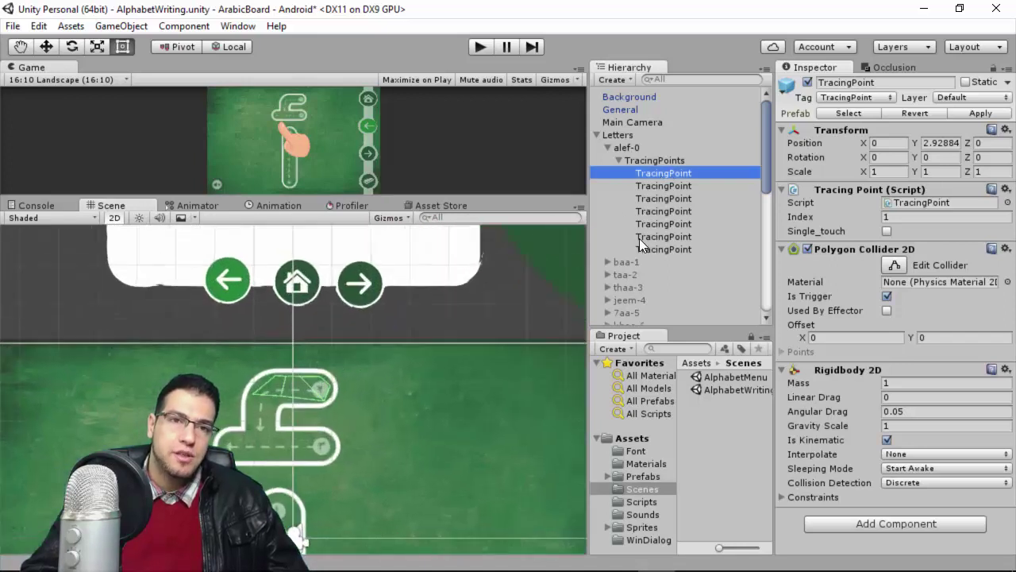
# Step through tracing points two to five, checking their indices and positions.
pyautogui.click(661, 185)
pyautogui.click(667, 198)
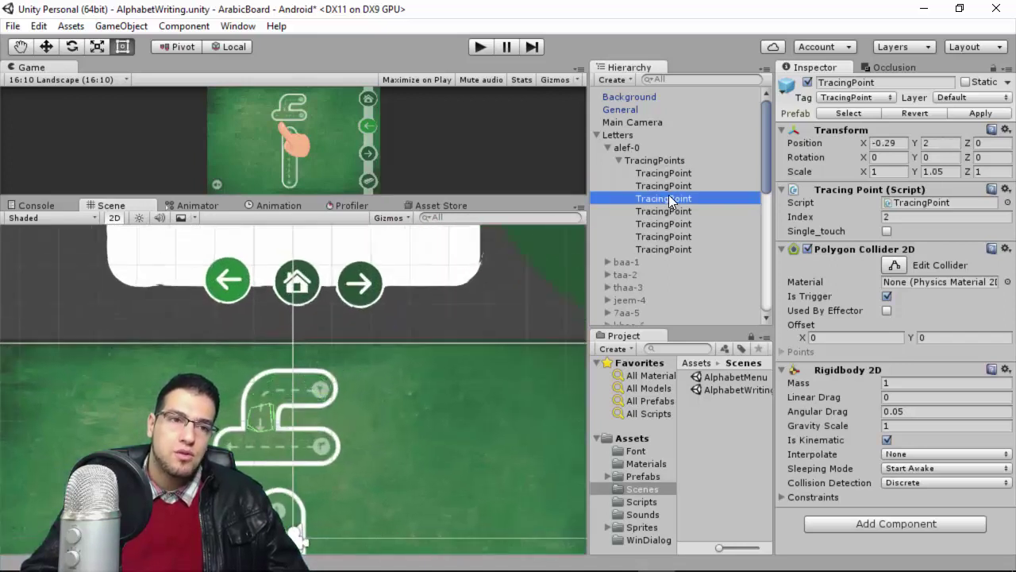
pyautogui.click(663, 211)
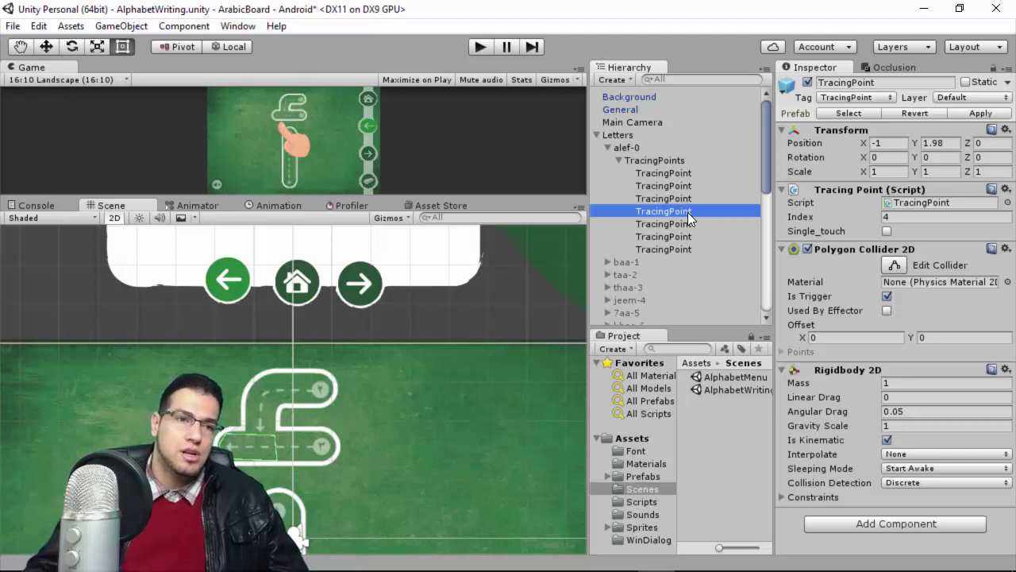
pyautogui.scroll(-3, 657, 217)
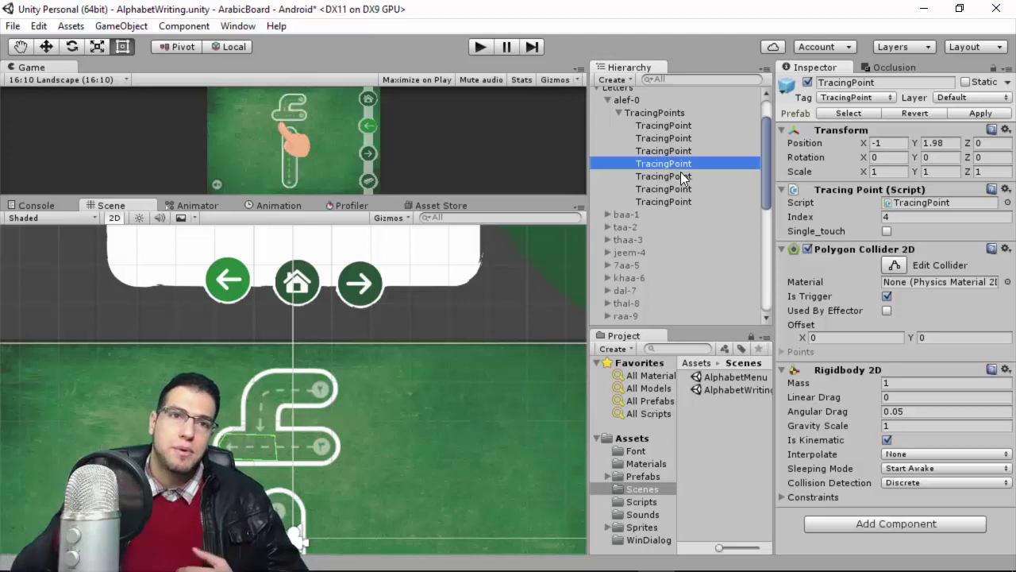
pyautogui.scroll(-3, 416, 392)
pyautogui.click(661, 176)
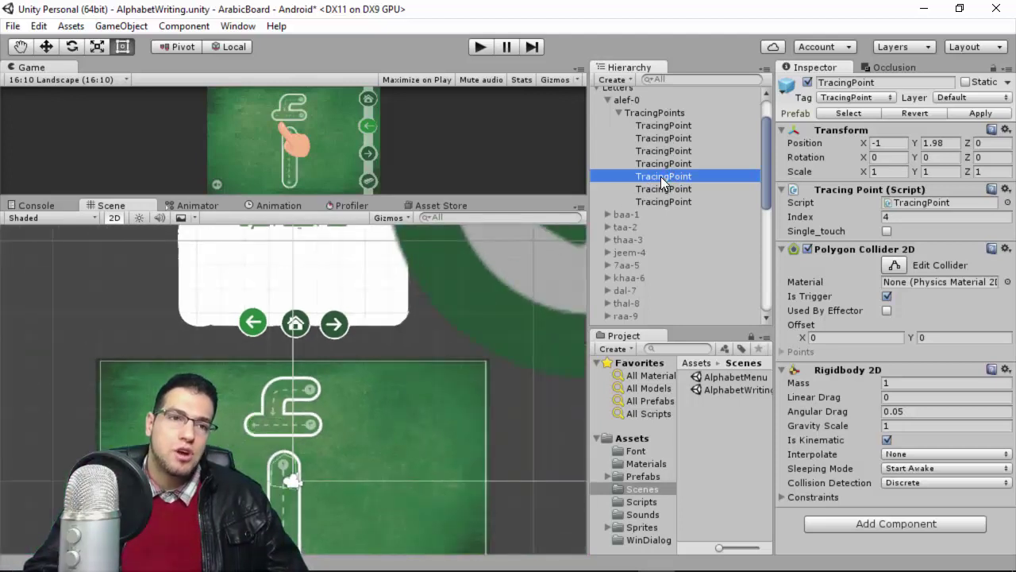
pyautogui.scroll(-2, 294, 424)
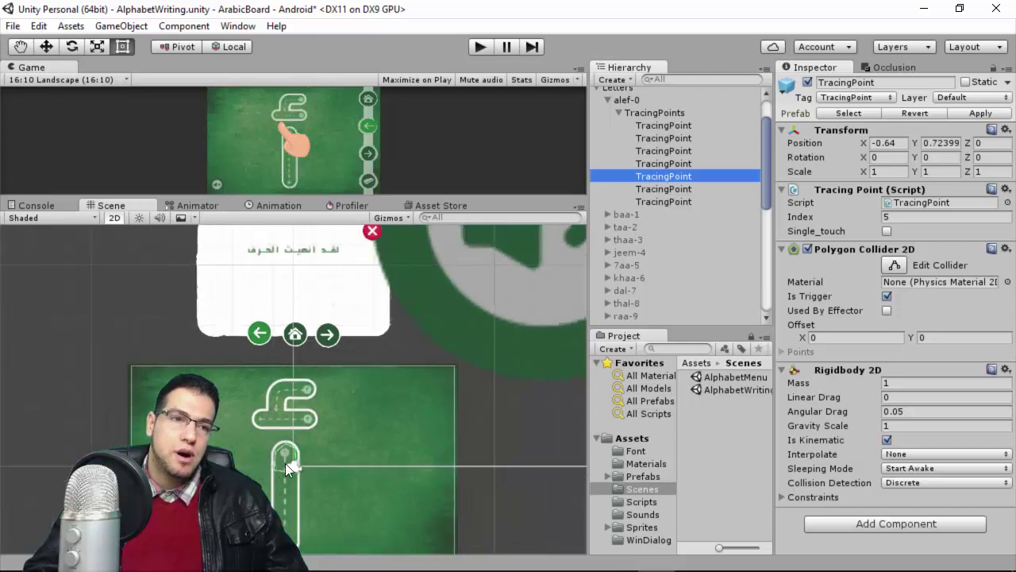
# Multi-select tracing points six and seven, then points one through four.
pyautogui.keyDown('shift'); pyautogui.click(673, 188); pyautogui.keyUp('shift')
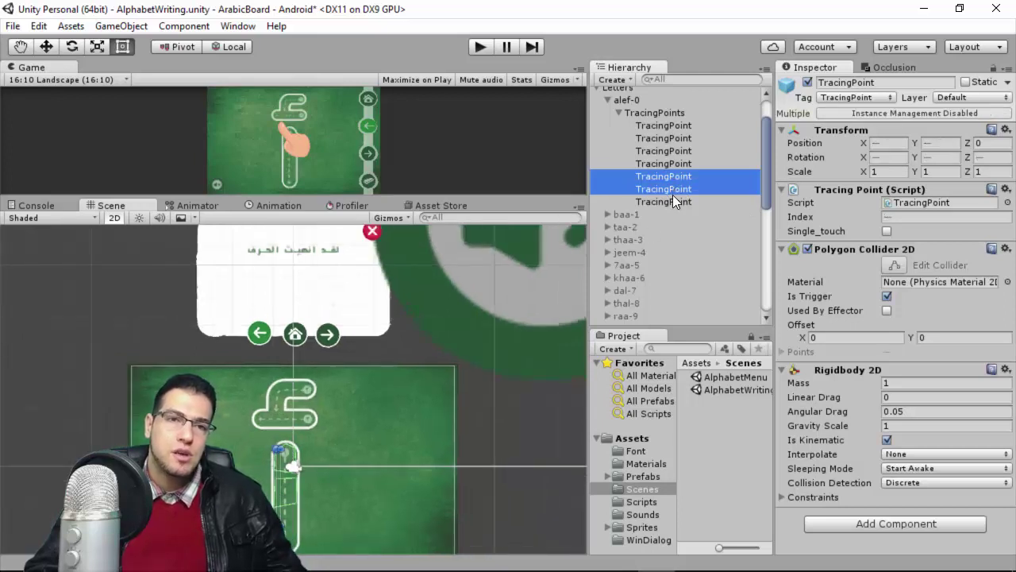
pyautogui.keyDown('shift'); pyautogui.click(668, 199); pyautogui.keyUp('shift')
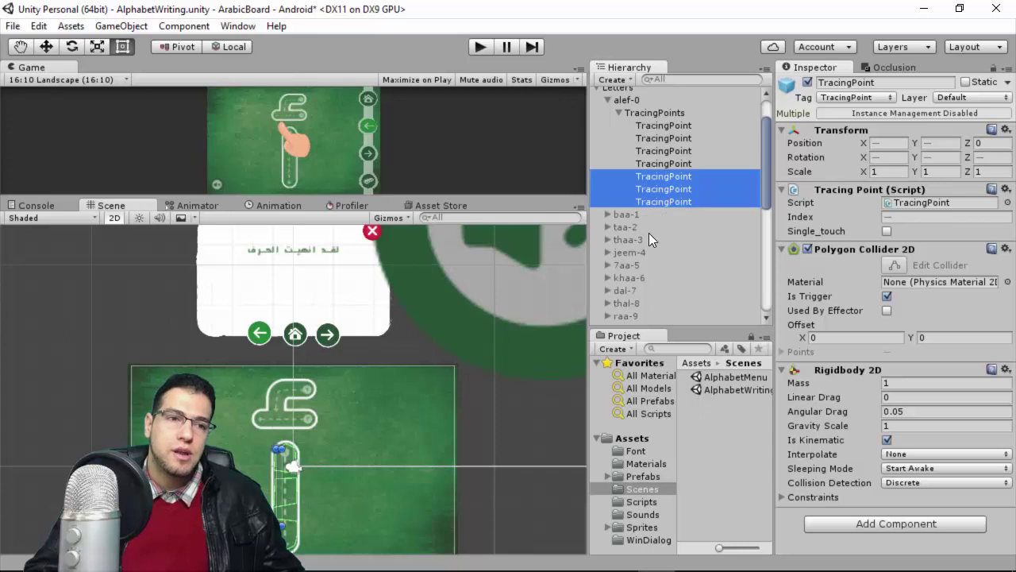
pyautogui.click(681, 125)
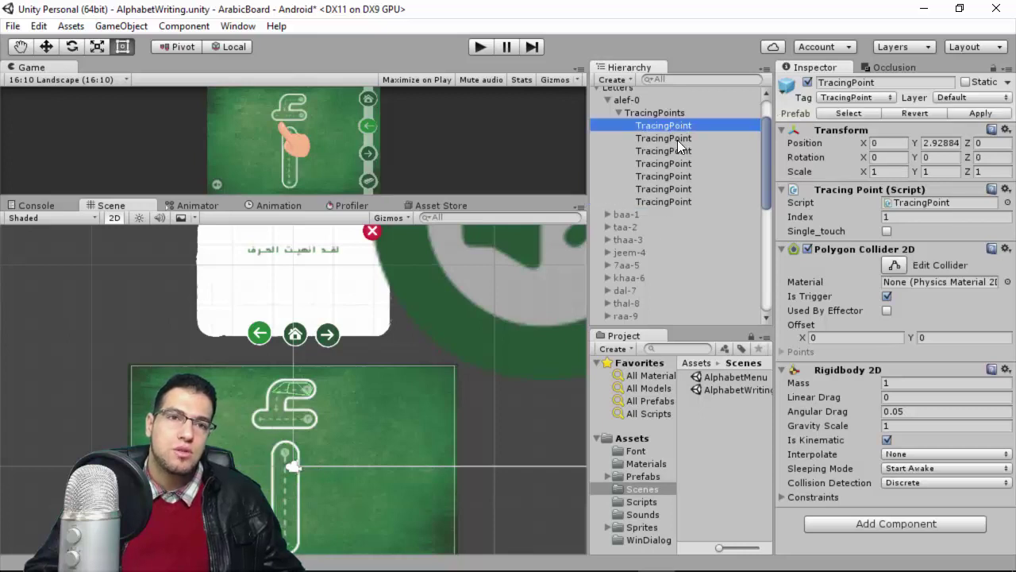
pyautogui.keyDown('shift'); pyautogui.click(677, 139); pyautogui.keyUp('shift')
pyautogui.keyDown('shift'); pyautogui.click(676, 151); pyautogui.keyUp('shift')
pyautogui.keyDown('shift'); pyautogui.click(676, 162); pyautogui.keyUp('shift')
pyautogui.scroll(5, 222, 364)
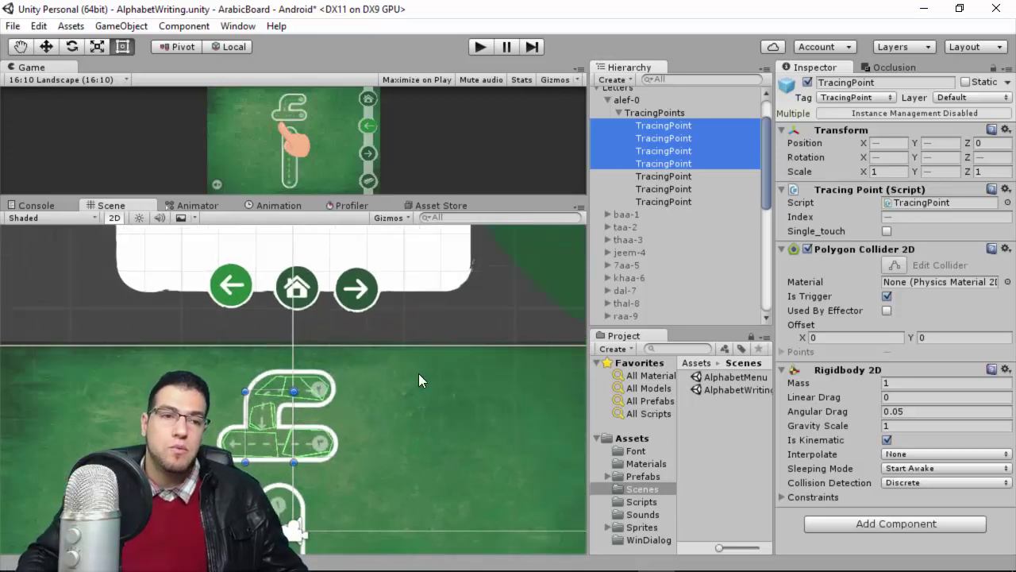
# Review alef-0's three Tracing Parts: points 1–2, 3–4, 5–7 with priorities 2, 3, 1.
pyautogui.click(626, 99)
pyautogui.scroll(-3, 946, 339)
pyautogui.scroll(-5, 896, 374)
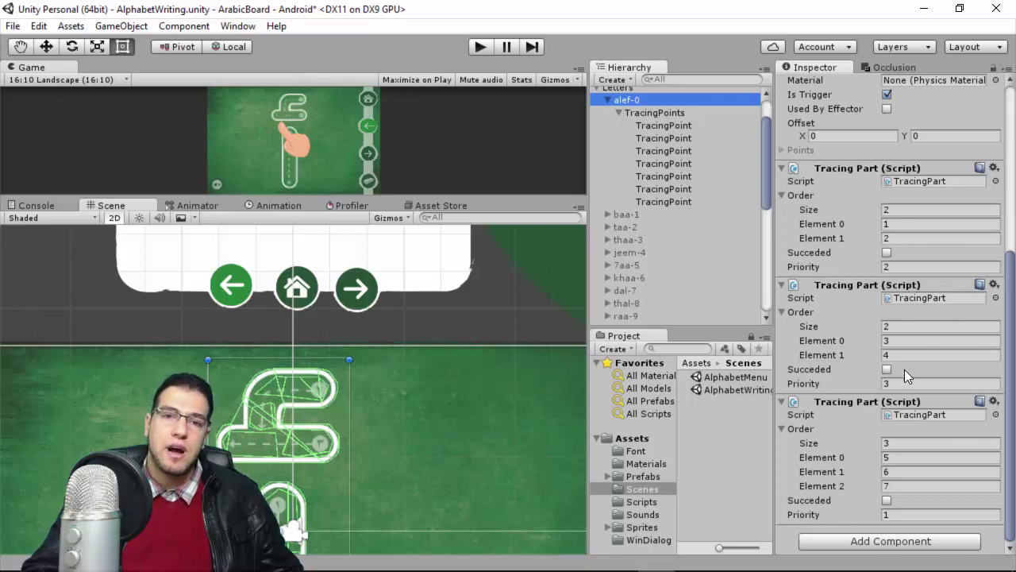
# Frame alef-0 in the scene and compare tracing points with Index 3 and 4.
pyautogui.doubleClick(704, 98)
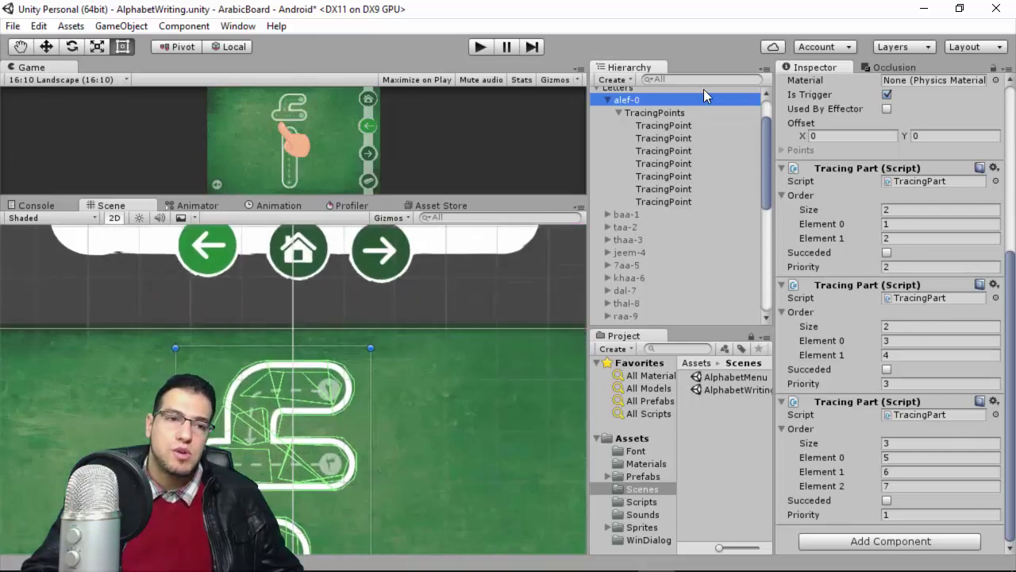
pyautogui.click(650, 164)
pyautogui.click(666, 176)
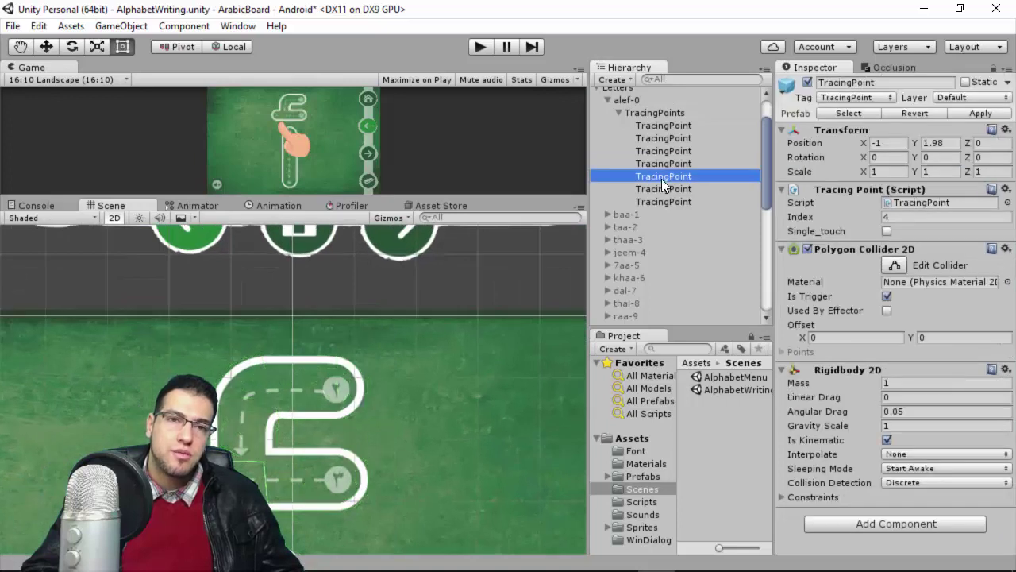
pyautogui.click(673, 164)
pyautogui.click(673, 150)
pyautogui.click(667, 165)
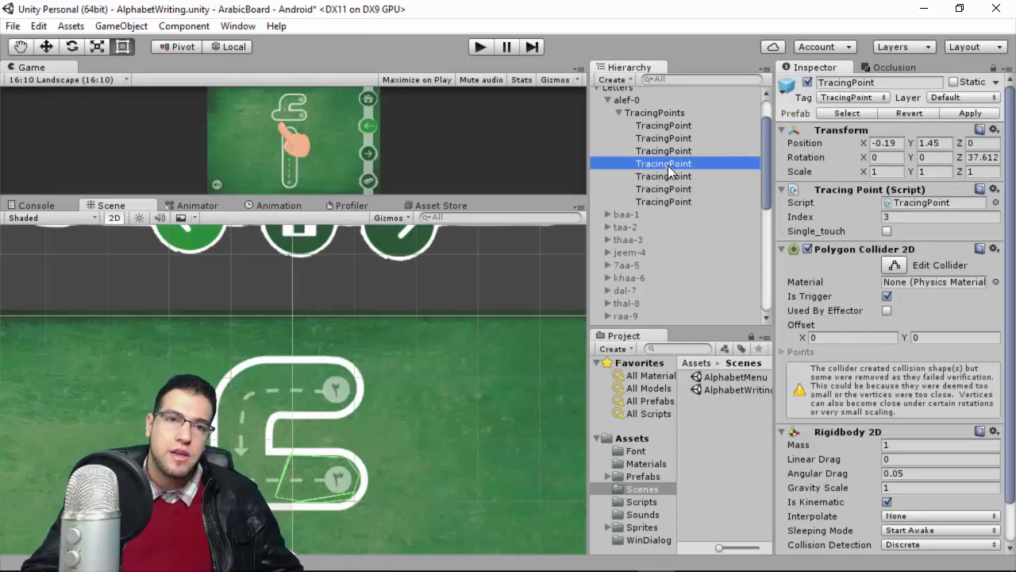
pyautogui.click(677, 150)
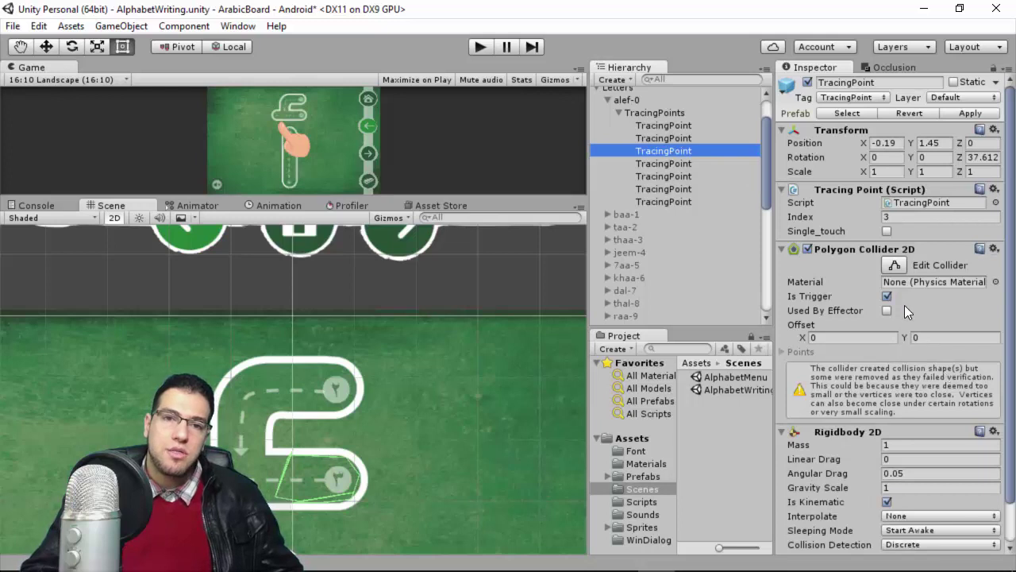
pyautogui.scroll(-3, 901, 249)
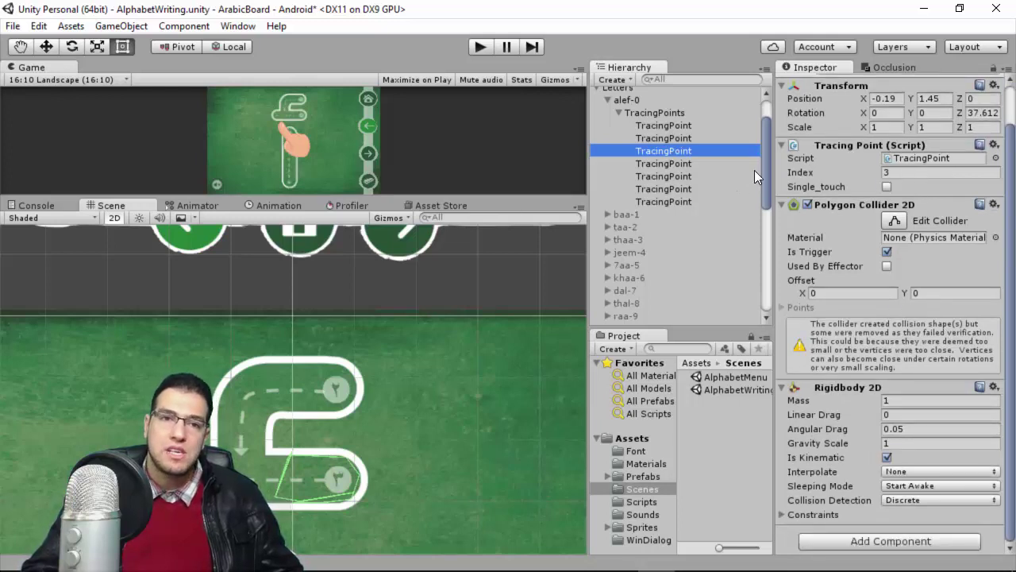
pyautogui.click(677, 163)
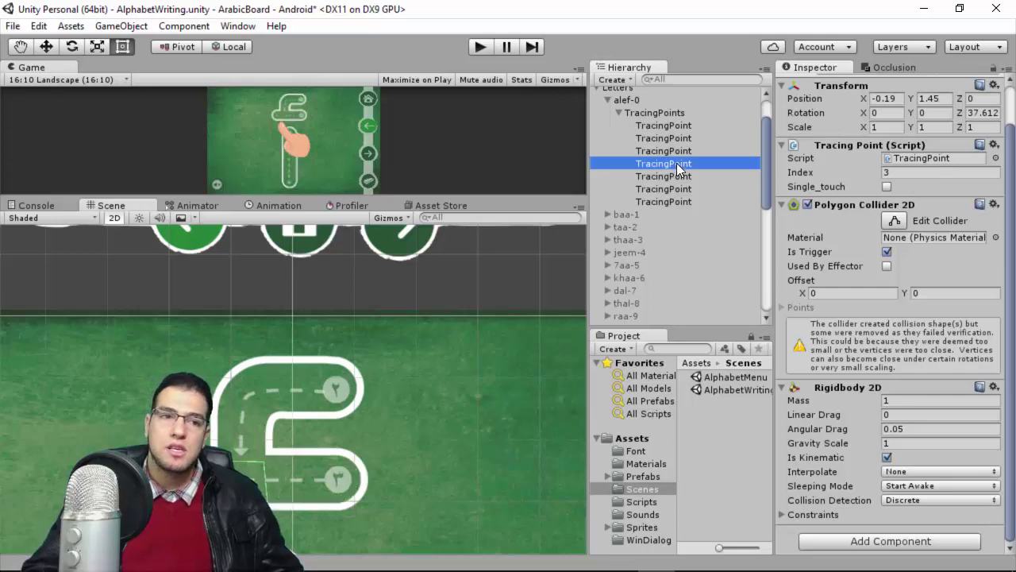
# Select alef-0 and scroll through its Tracing Part scripts in the Inspector.
pyautogui.click(620, 101)
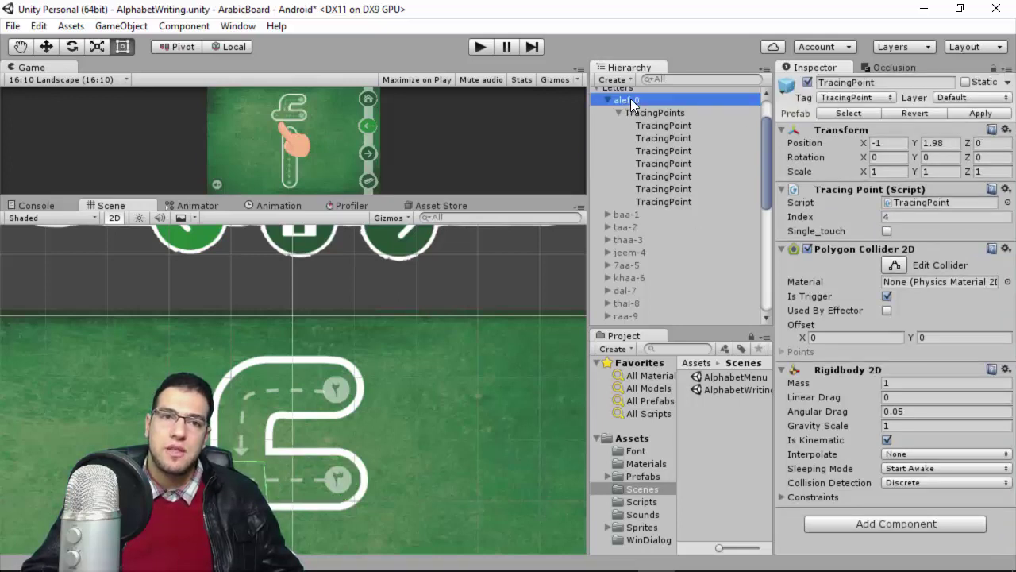
pyautogui.scroll(-5, 865, 278)
pyautogui.scroll(-3, 880, 374)
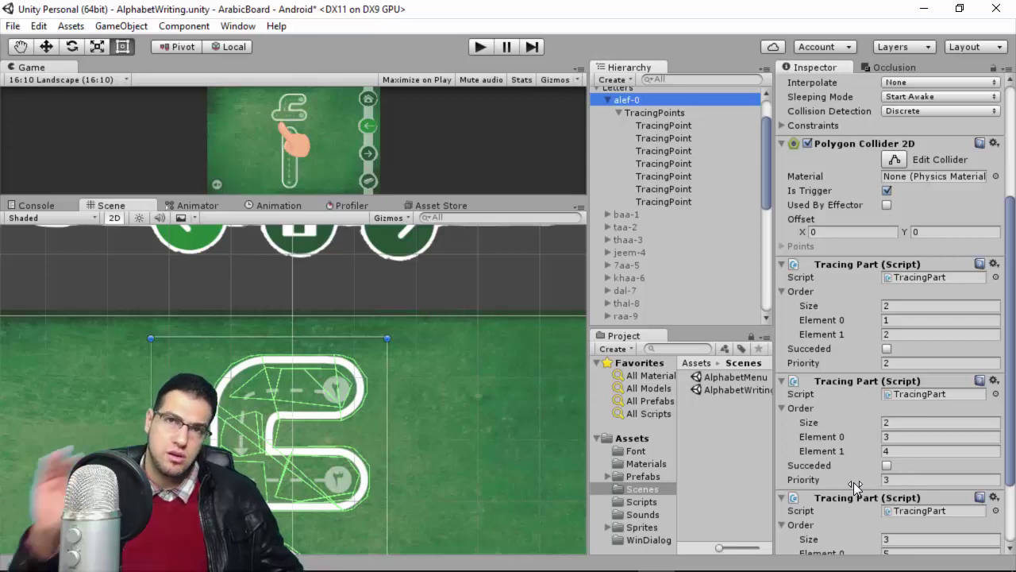
pyautogui.scroll(2, 854, 486)
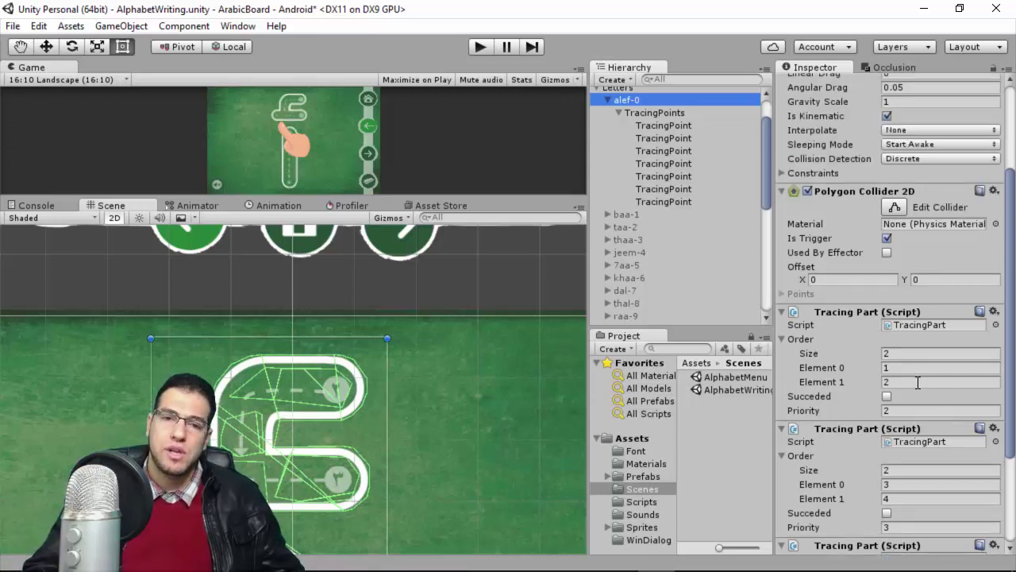
pyautogui.scroll(-1, 918, 383)
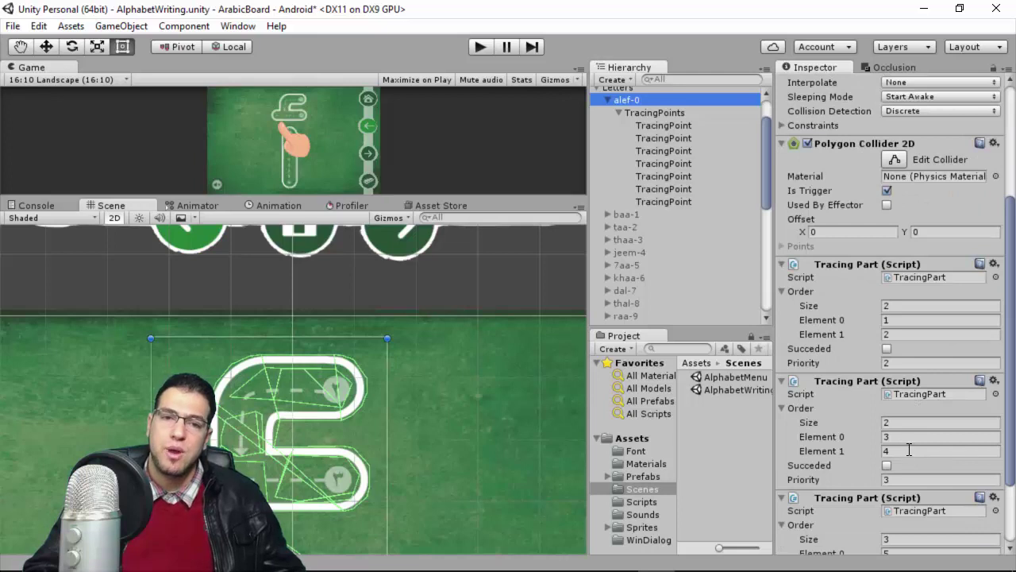
# Collapse TracingPoints and alef-0 in the Hierarchy.
pyautogui.click(621, 112)
pyautogui.click(608, 100)
pyautogui.scroll(2, 647, 151)
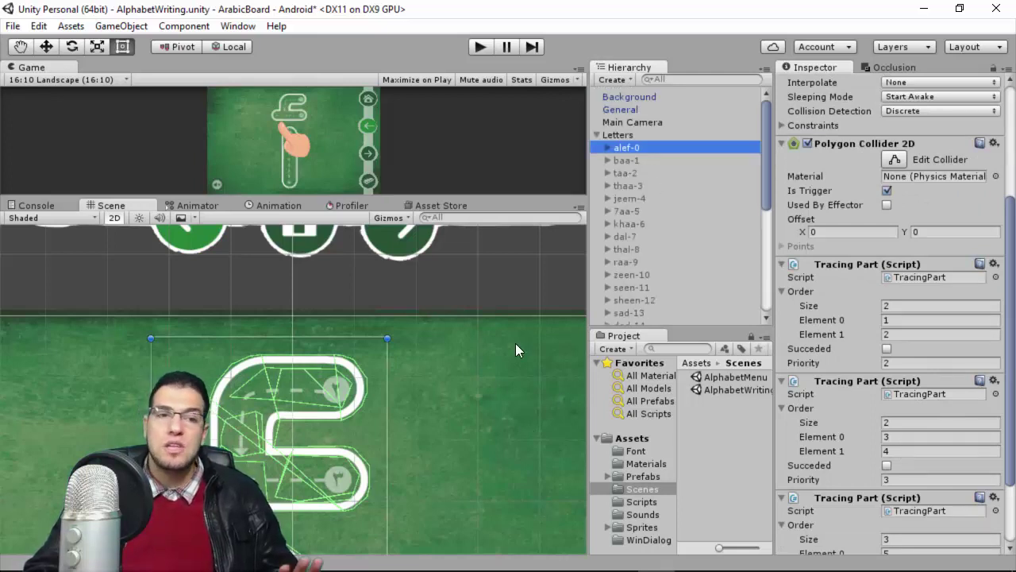
# Bring up File Explorer and open D:\Projects\ArabicAlphabetBoard.
pyautogui.moveTo(238, 568)
pyautogui.click(469, 555)
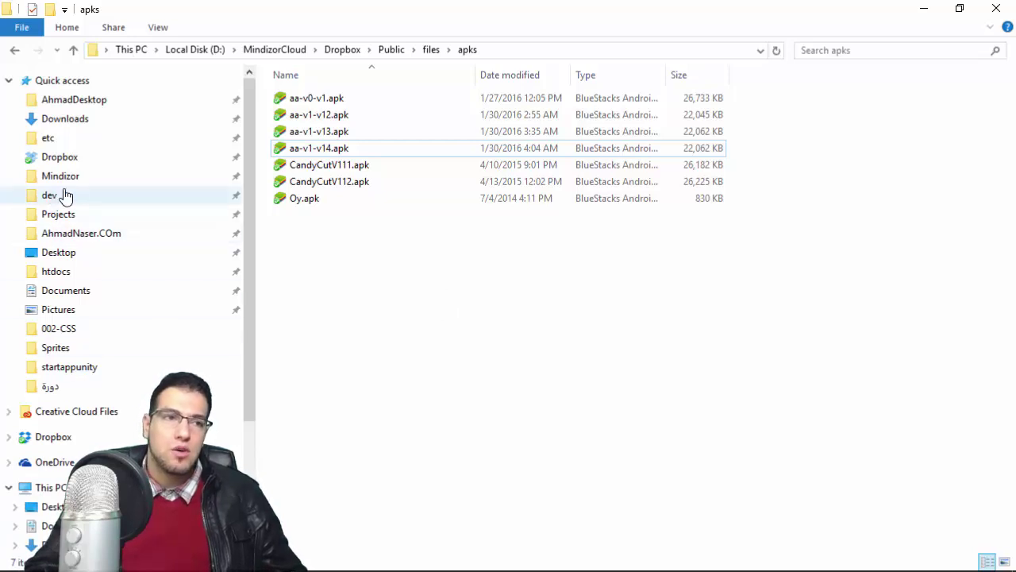
pyautogui.click(67, 216)
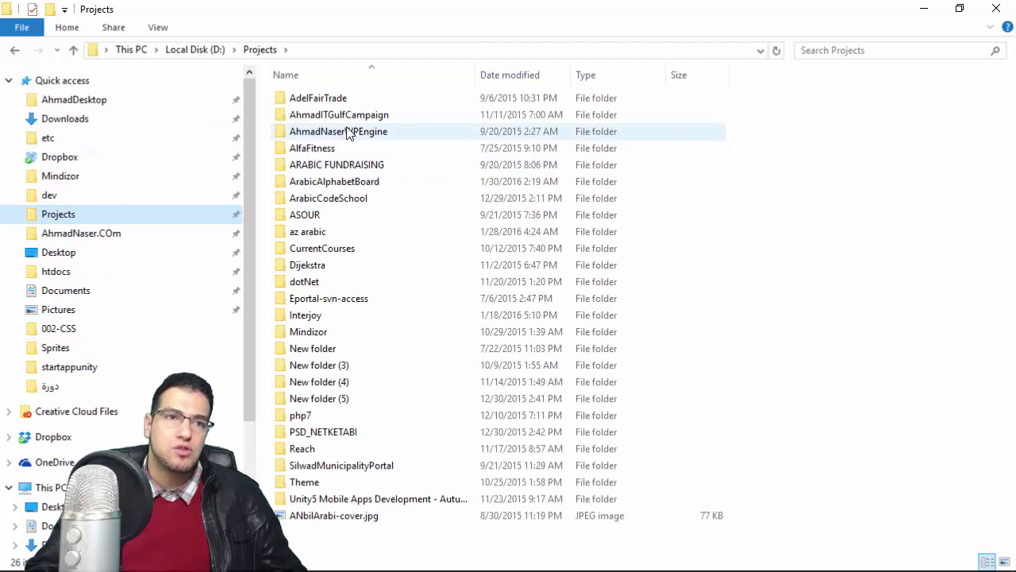
pyautogui.click(336, 185)
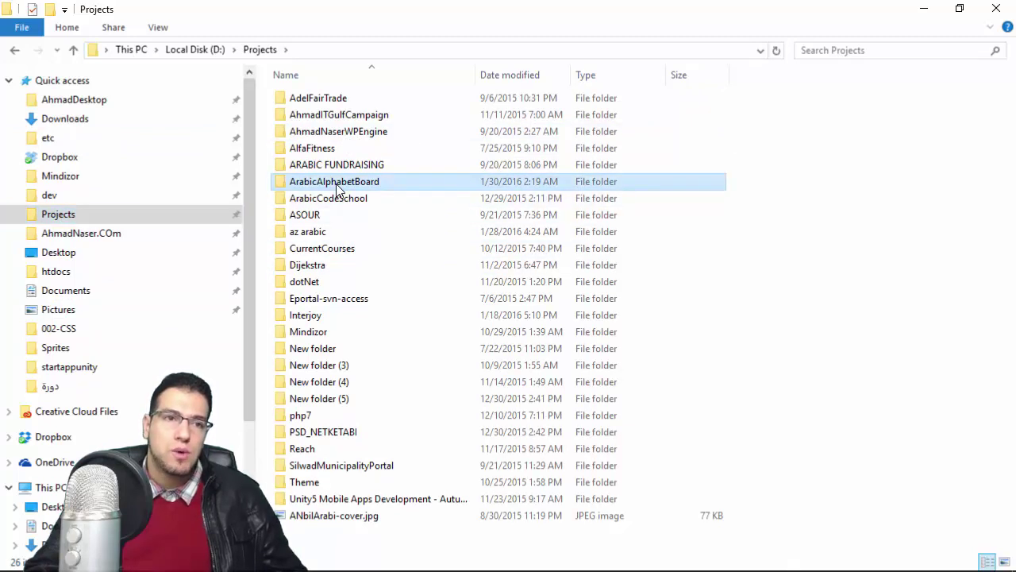
pyautogui.doubleClick(337, 185)
# Open the documentaiton folder and launch Arabic Board Package Documentation.pdf.
pyautogui.click(321, 103)
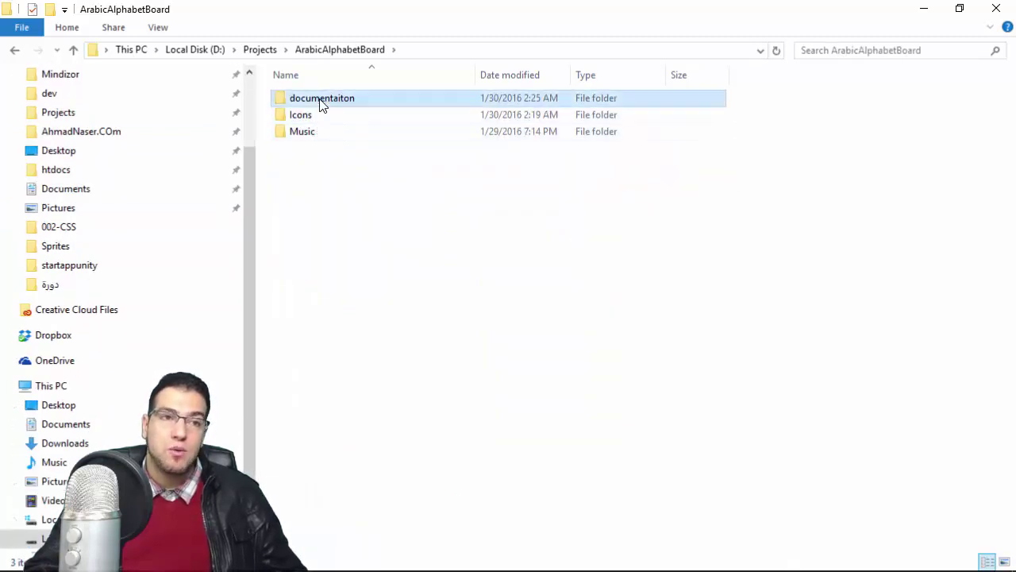
pyautogui.doubleClick(321, 103)
pyautogui.doubleClick(362, 101)
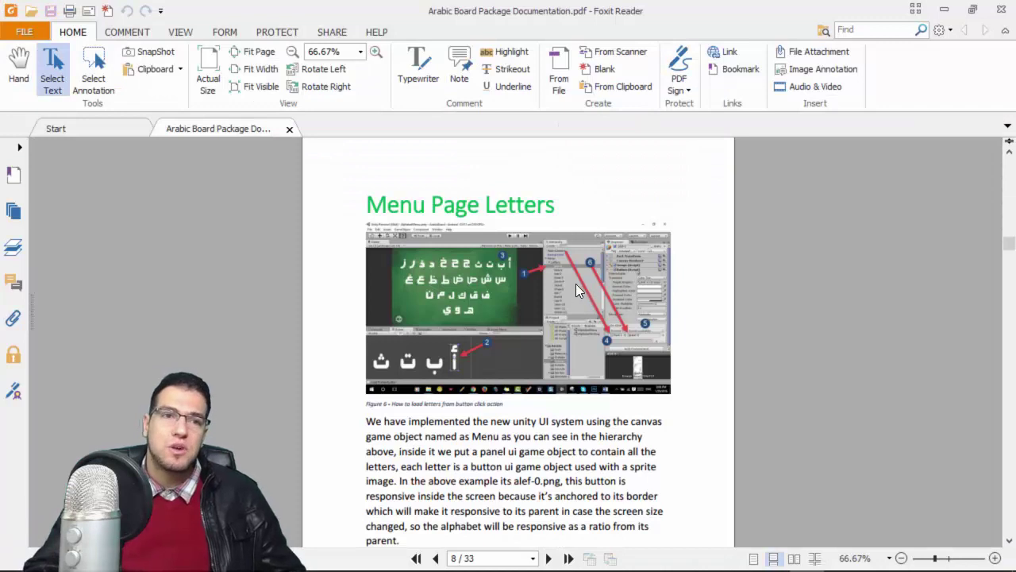
# Skim the PDF to page 26's Adding Tracing Parts and Deactivate letter steps, then close Foxit Reader.
pyautogui.scroll(-1, 575, 283)
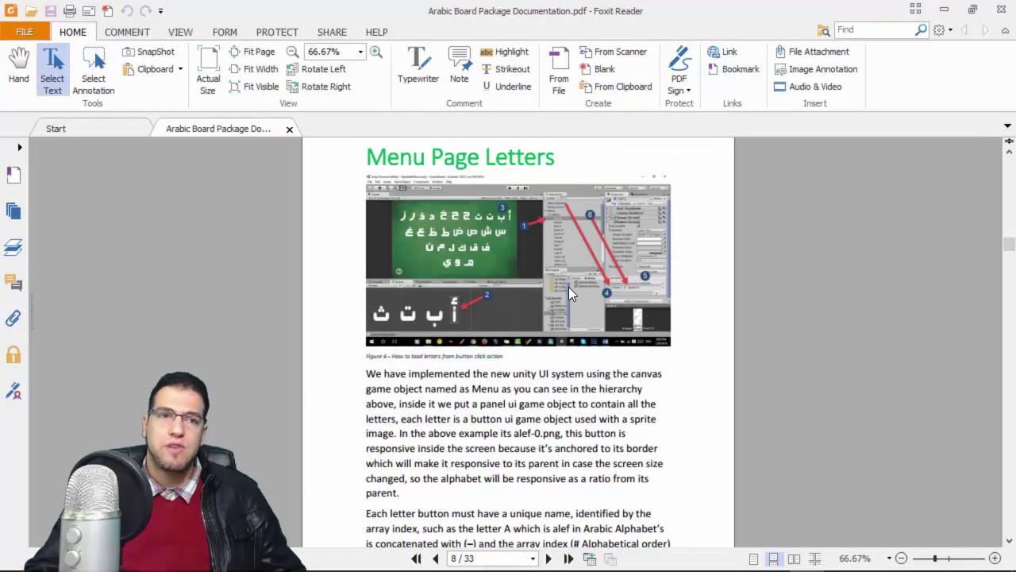
pyautogui.scroll(-1, 566, 287)
pyautogui.scroll(-15, 564, 287)
pyautogui.scroll(-20, 560, 282)
pyautogui.scroll(-20, 551, 310)
pyautogui.scroll(-20, 560, 322)
pyautogui.scroll(-20, 566, 319)
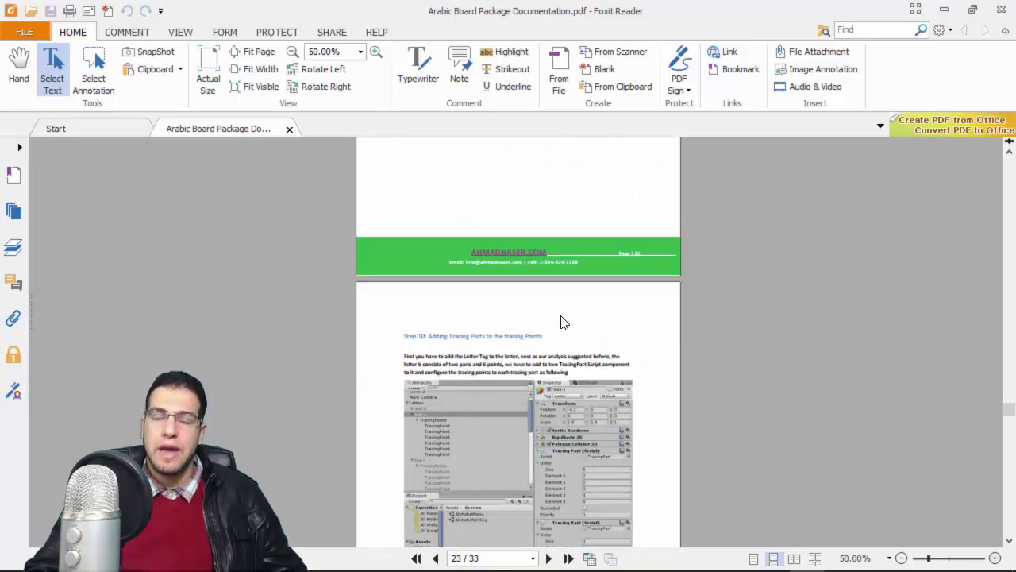
pyautogui.scroll(-20, 562, 322)
pyautogui.scroll(-20, 563, 326)
pyautogui.scroll(-10, 562, 318)
pyautogui.scroll(20, 629, 262)
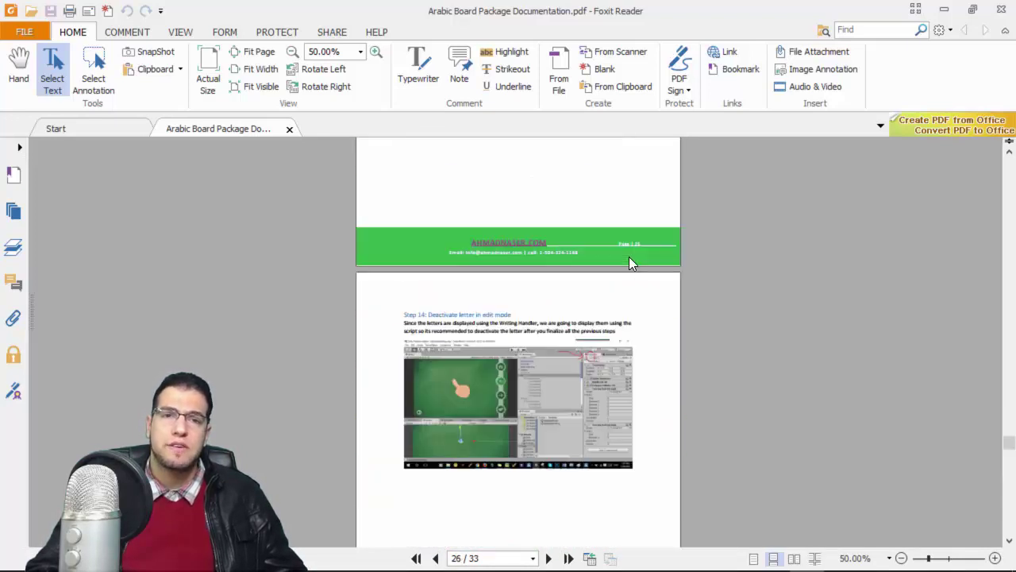
pyautogui.scroll(3, 629, 262)
pyautogui.click(947, 8)
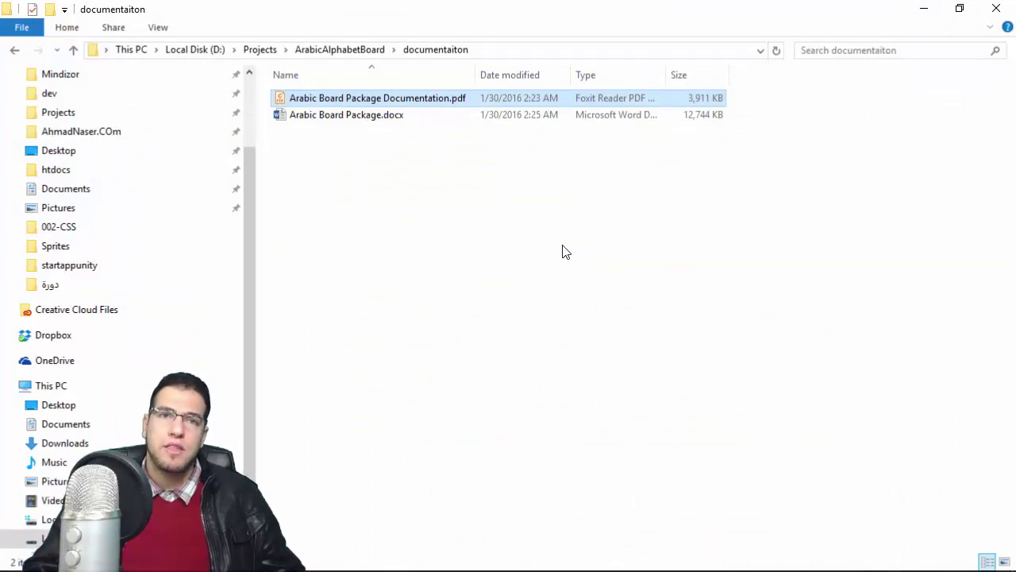
pyautogui.moveTo(454, 556)
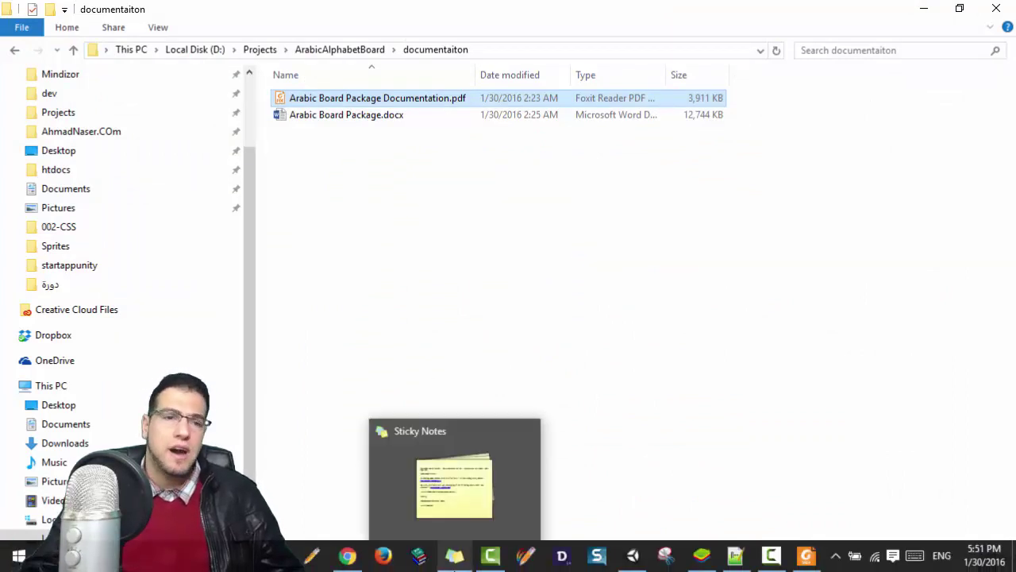
# Open the AlphabetMenu scene, saving AlphabetWriting's changes, and enter Play mode.
pyautogui.click(638, 557)
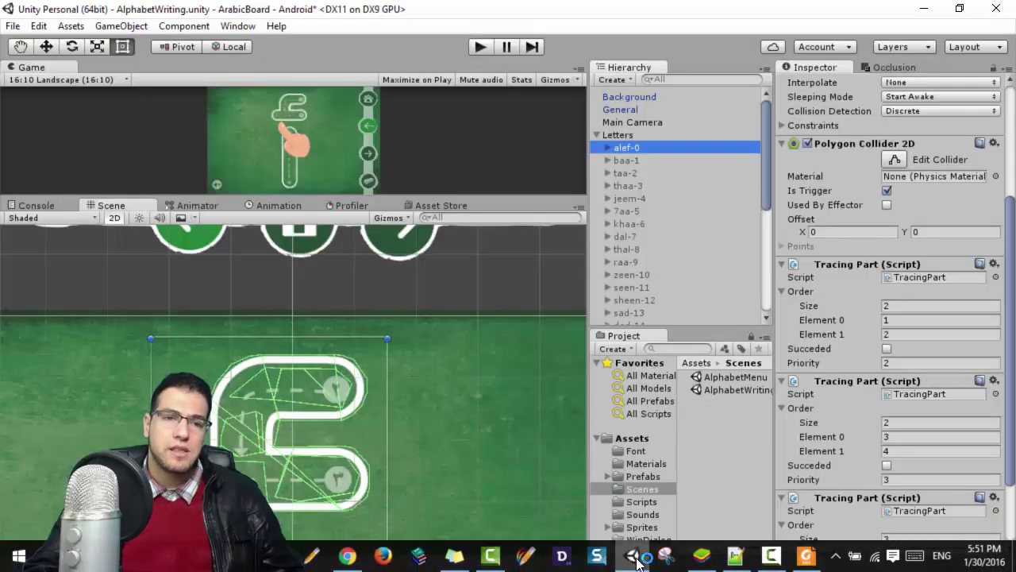
pyautogui.doubleClick(740, 373)
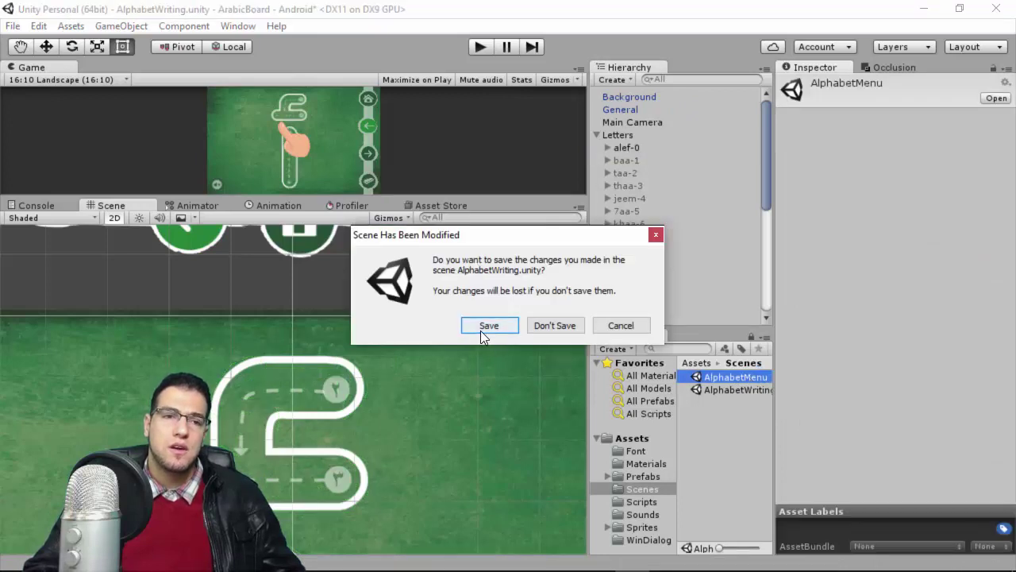
pyautogui.click(483, 327)
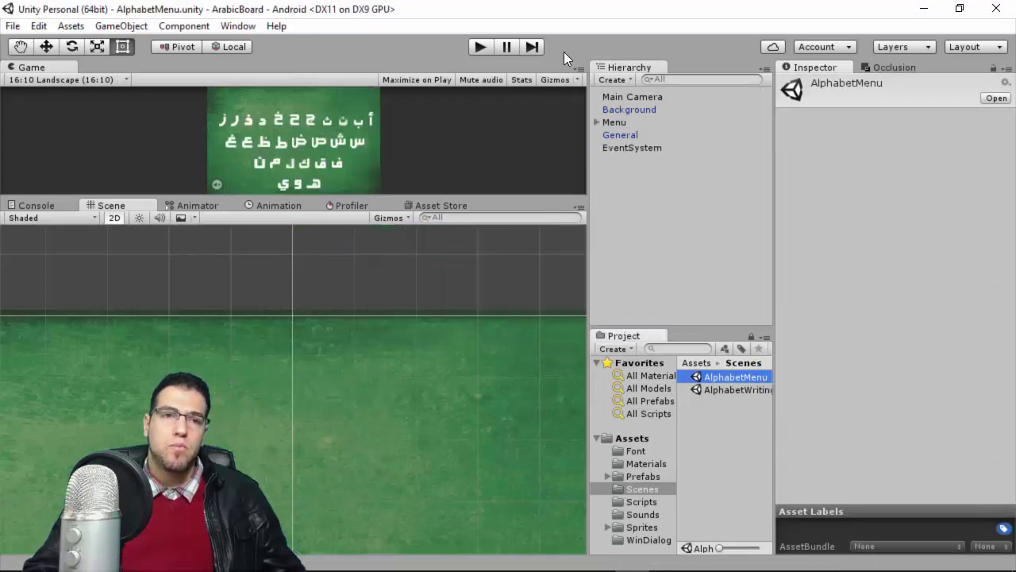
pyautogui.click(479, 47)
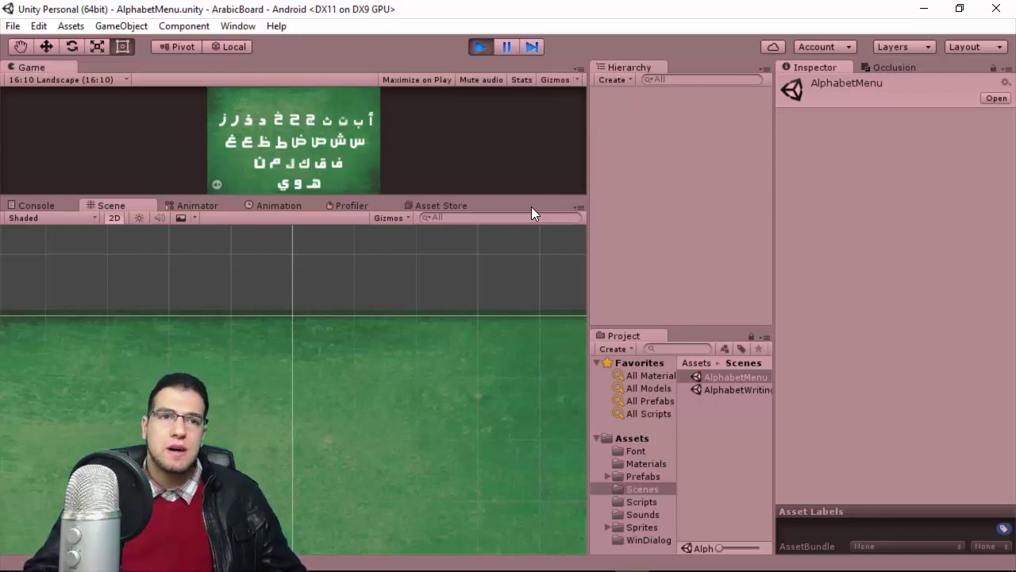
# Enlarge the Game view by dragging its lower splitter down.
pyautogui.moveTo(500, 195); pyautogui.dragTo(494, 363)
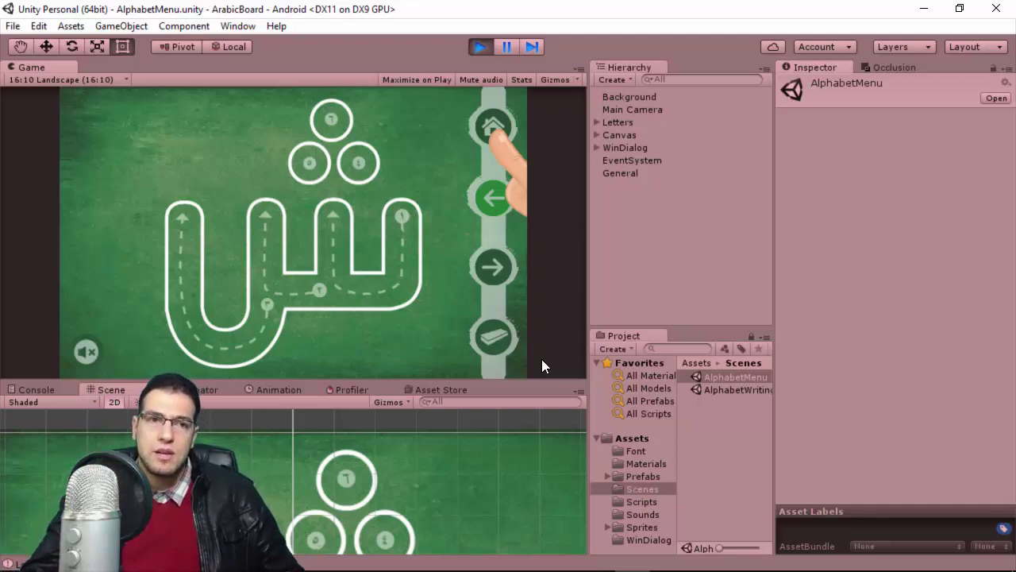
# Return from the ش tracing screen to the alphabet grid with Escape, then stop Play mode with Ctrl+P.
pyautogui.press('Escape')
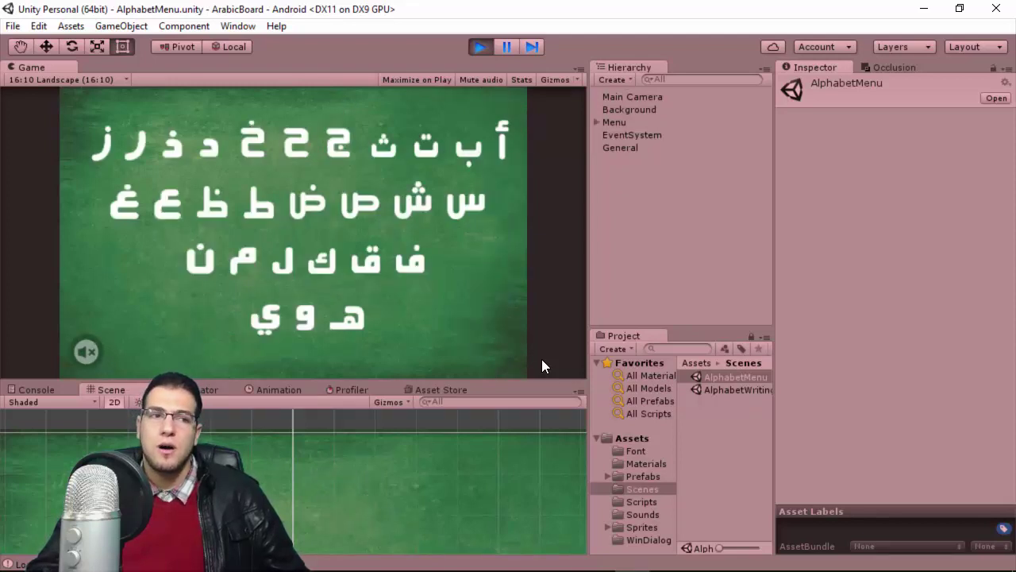
pyautogui.hotkey('ctrl', 'p')
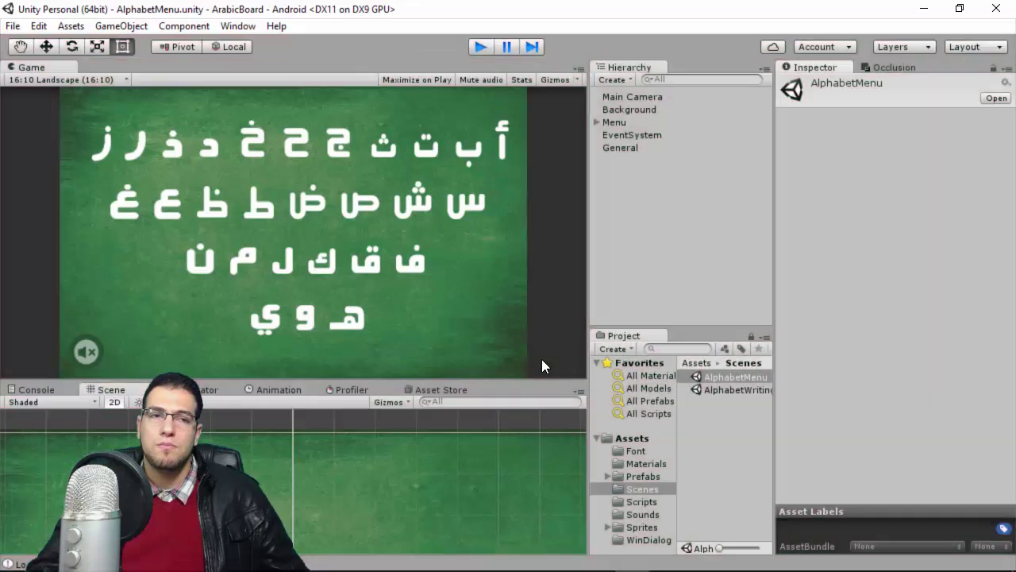